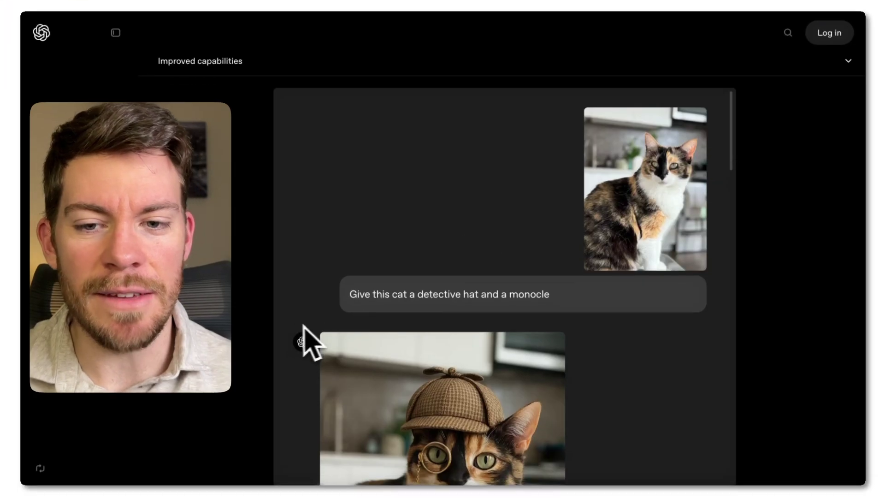
# - Highlight "4o Image Generation" in the article title and "multimodal model" in its subtitle
pyautogui.scroll(-2, 555, 307)
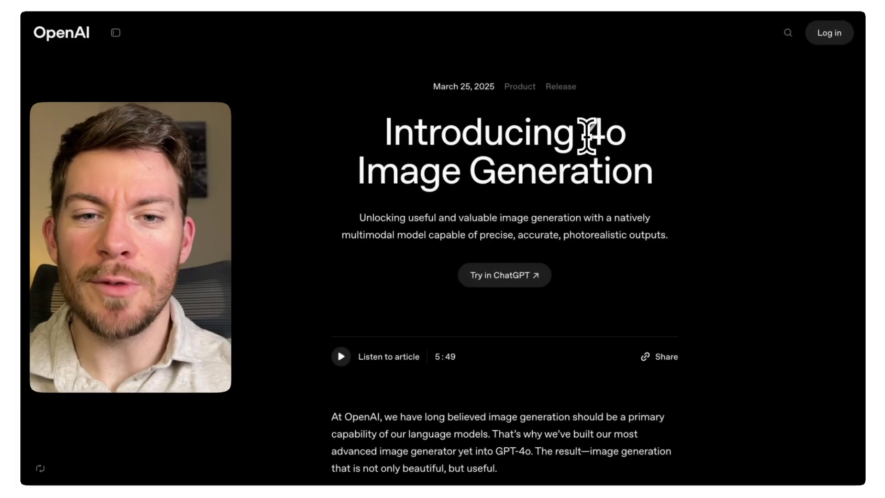
pyautogui.moveTo(583, 136); pyautogui.dragTo(649, 164)
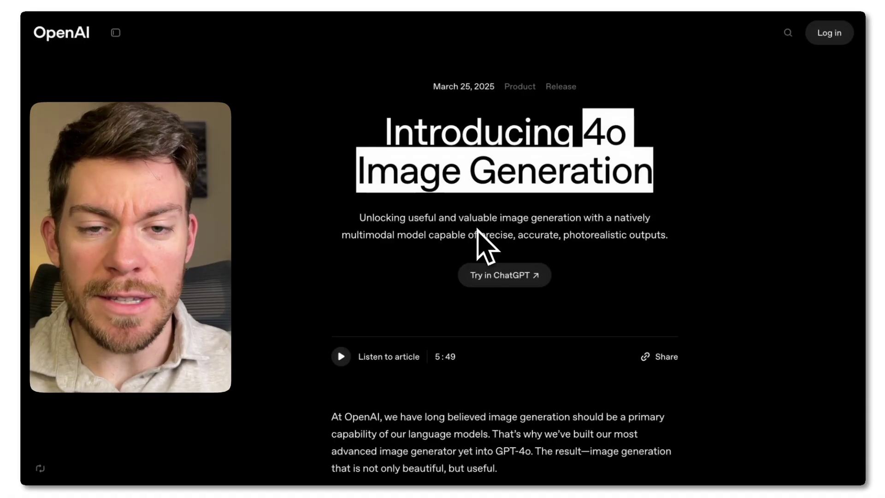
pyautogui.scroll(-1, 479, 235)
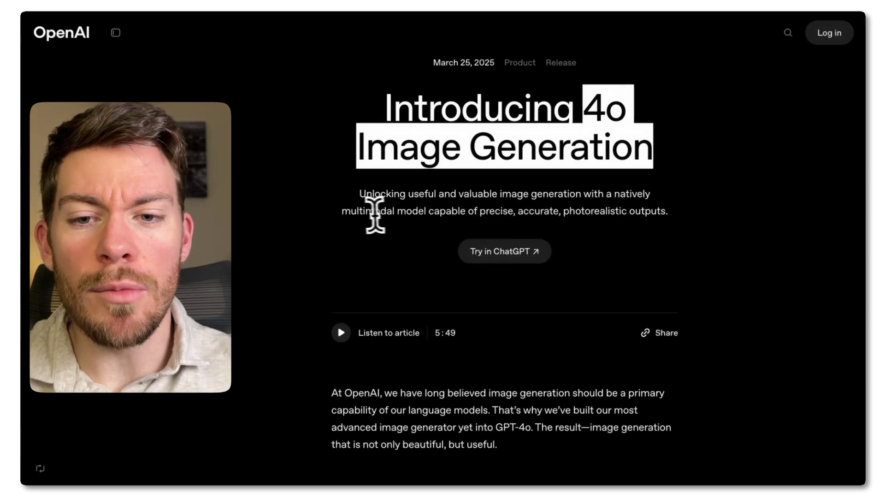
pyautogui.click(359, 215)
pyautogui.moveTo(424, 211); pyautogui.dragTo(340, 211)
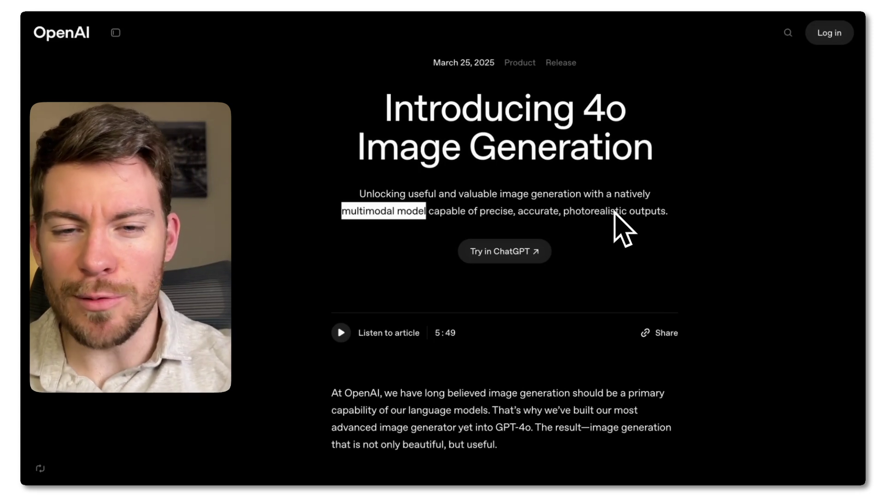
# - Examine the Whiteboard session example with its prompts and generated images, and the Useful image generation section
pyautogui.scroll(-5, 614, 212)
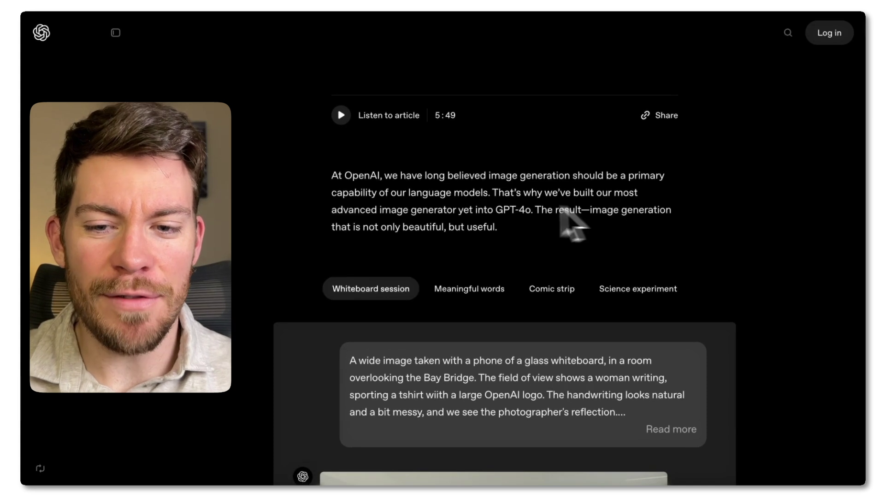
pyautogui.scroll(-3, 366, 231)
pyautogui.scroll(-5, 362, 226)
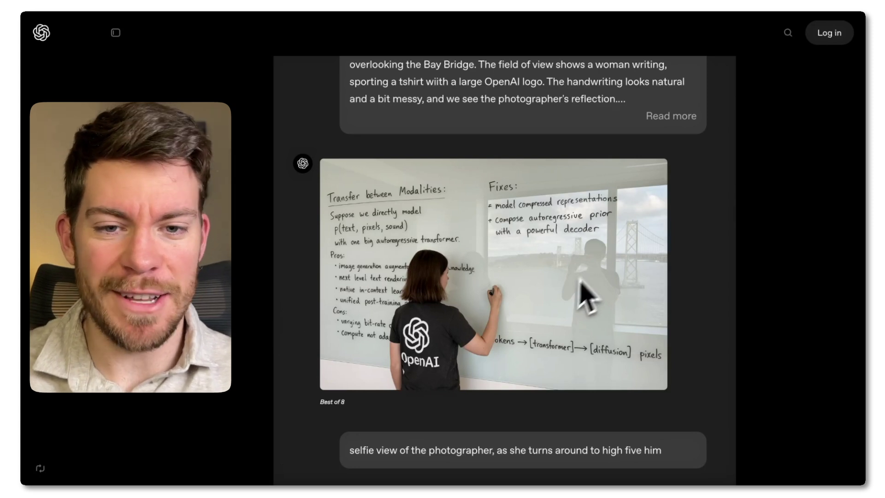
pyautogui.scroll(-5, 769, 273)
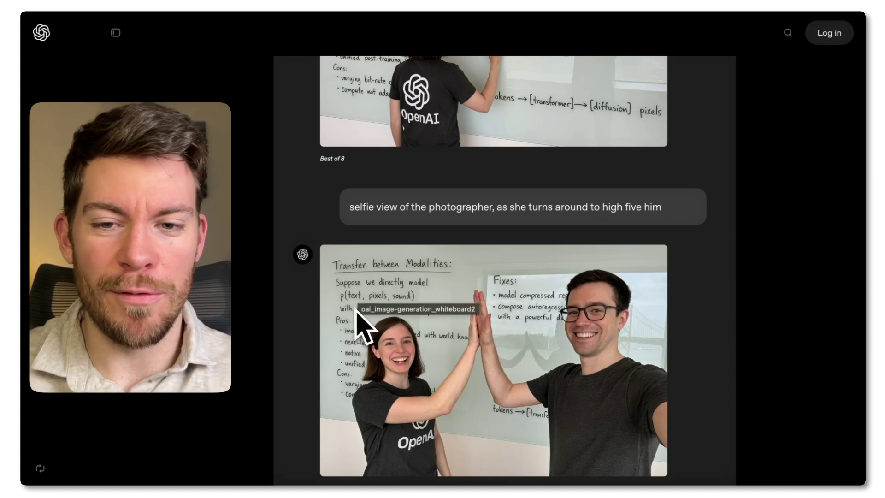
pyautogui.scroll(-9, 233, 296)
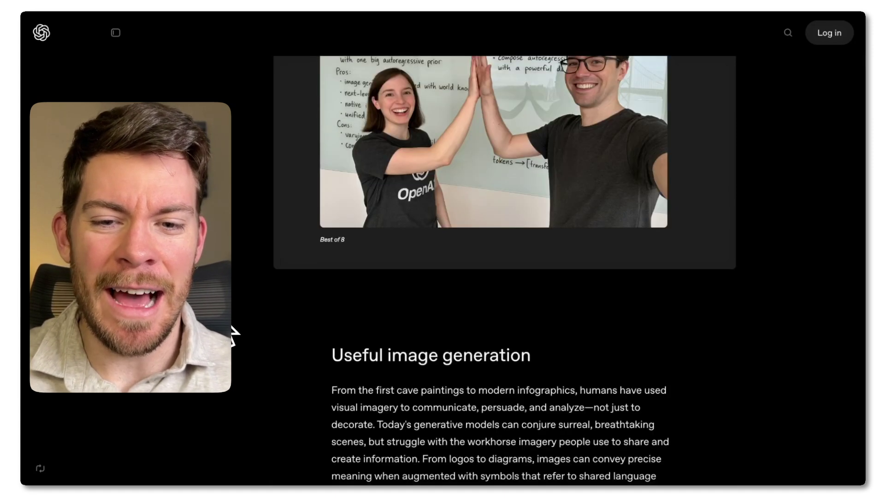
pyautogui.scroll(-8, 233, 328)
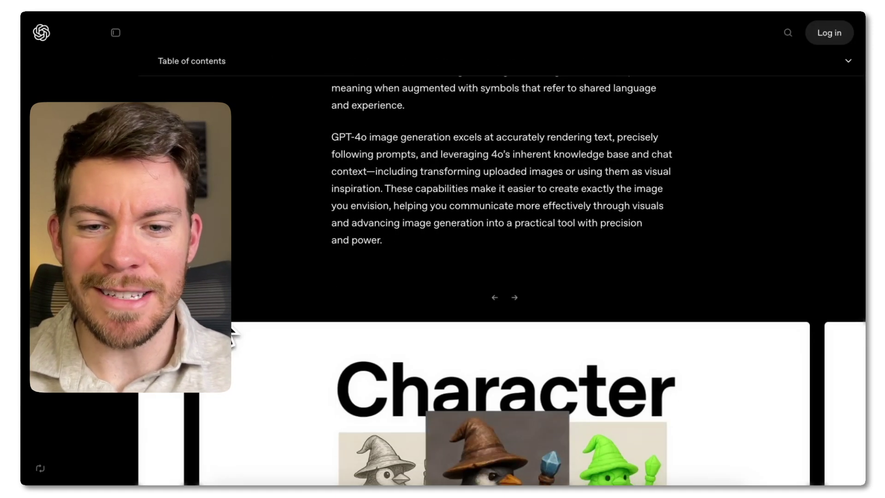
# - Browse the feature video carousel from Character Consistency through Text Rendering and Upload and Restyle to Detailed Directions
pyautogui.scroll(-2, 234, 336)
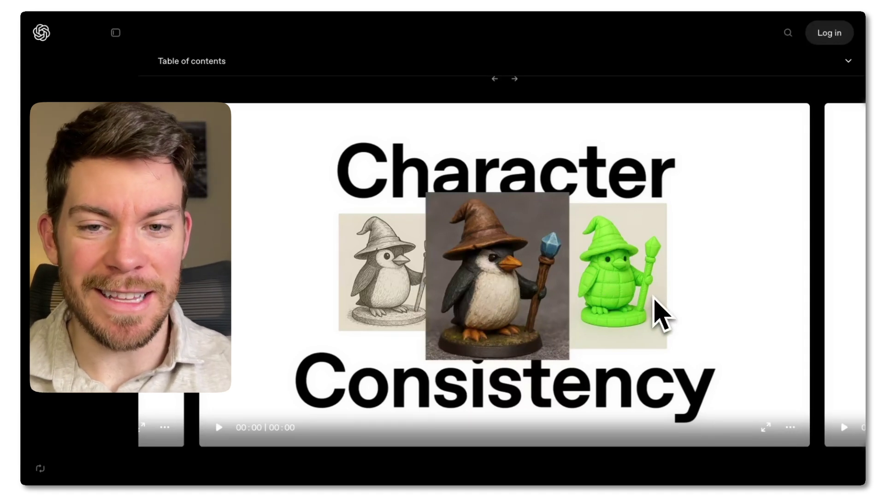
pyautogui.hscroll(5, 660, 314)
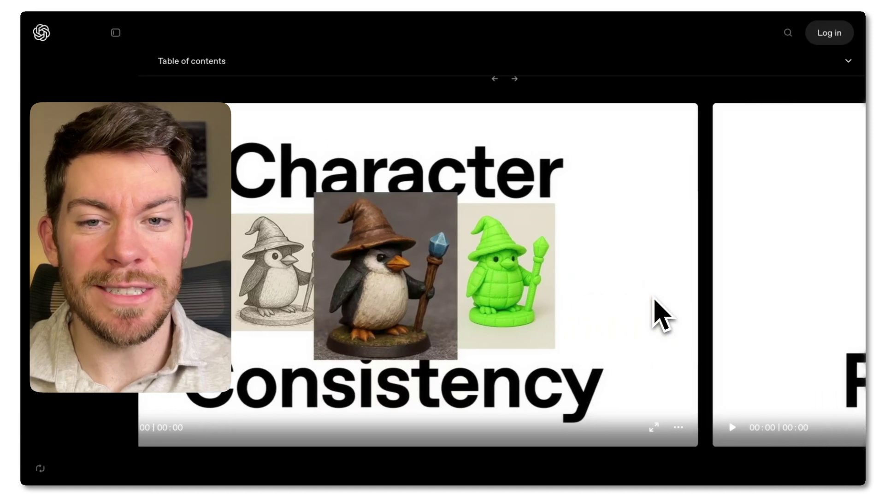
pyautogui.hscroll(5, 660, 313)
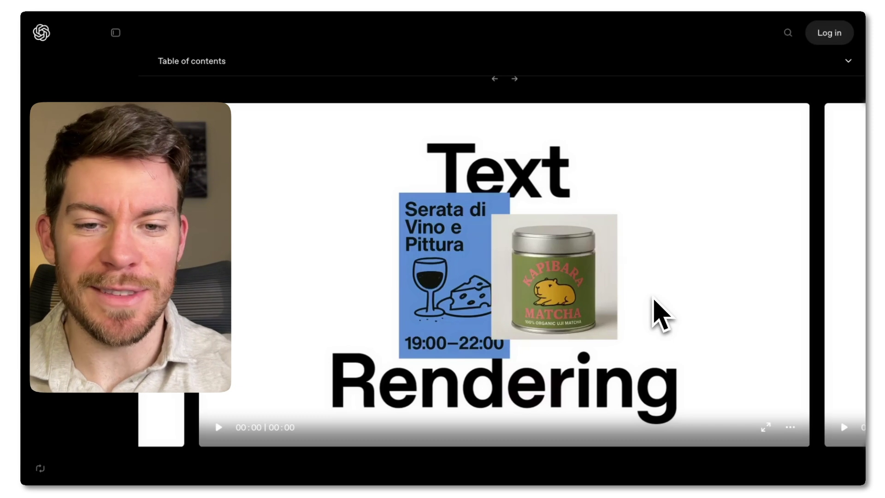
pyautogui.hscroll(10, 660, 313)
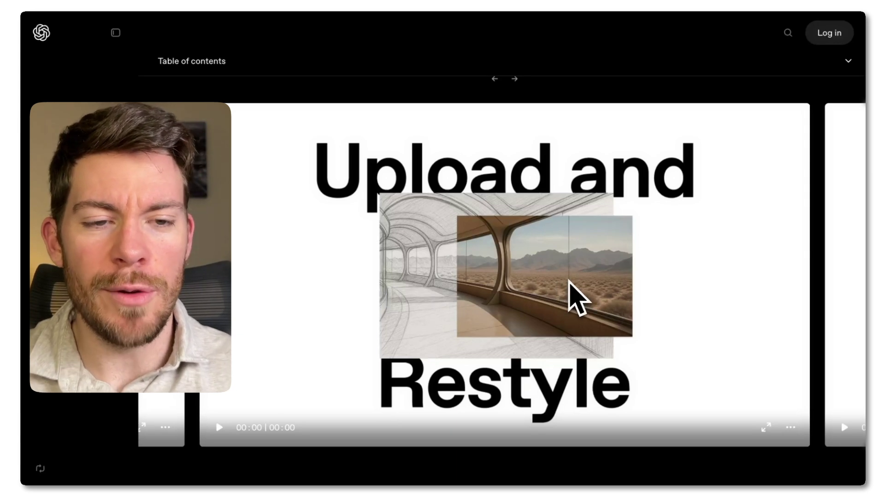
pyautogui.hscroll(10, 576, 297)
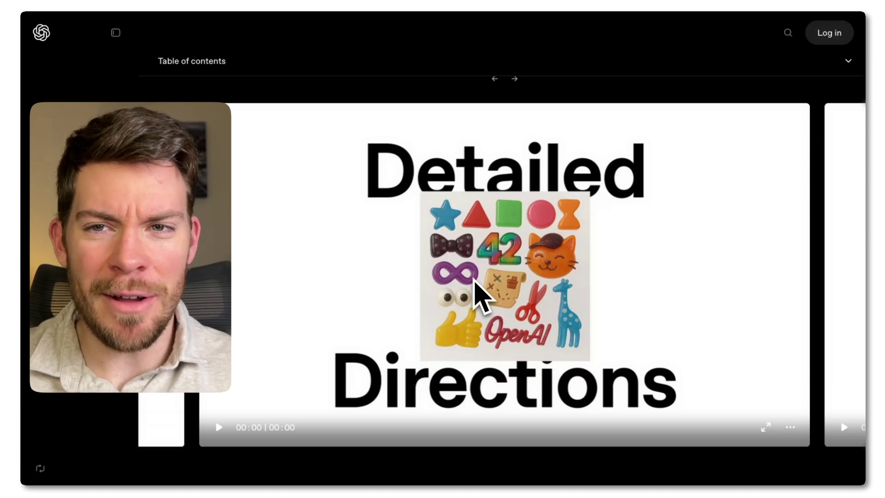
# - Review the Improved capabilities section and examine the Street signs text rendering example with the two witches
pyautogui.scroll(-5, 474, 280)
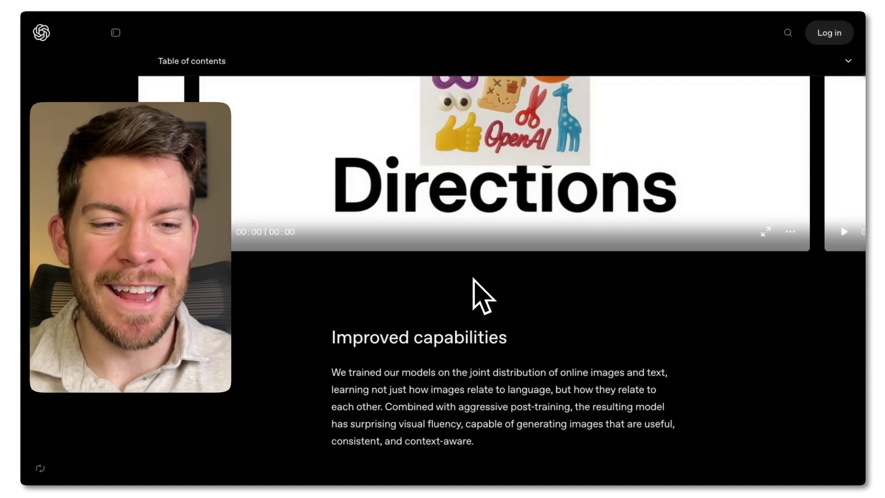
pyautogui.scroll(-6, 474, 282)
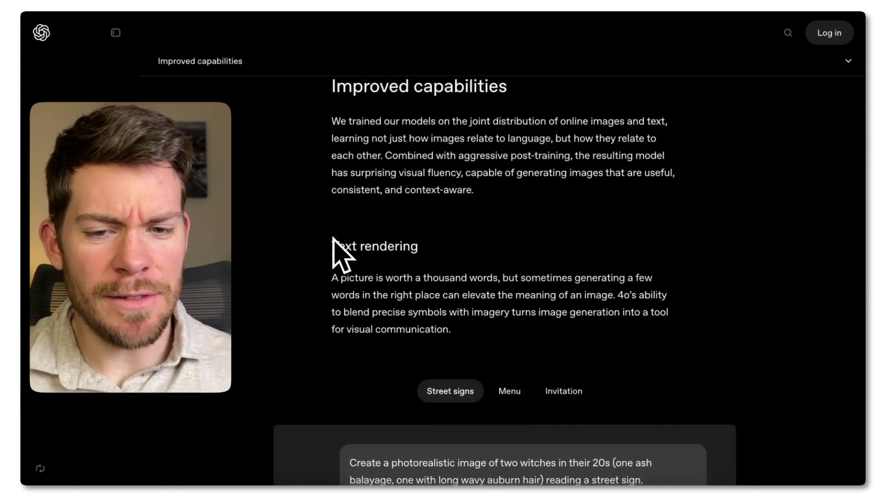
pyautogui.scroll(-12, 332, 236)
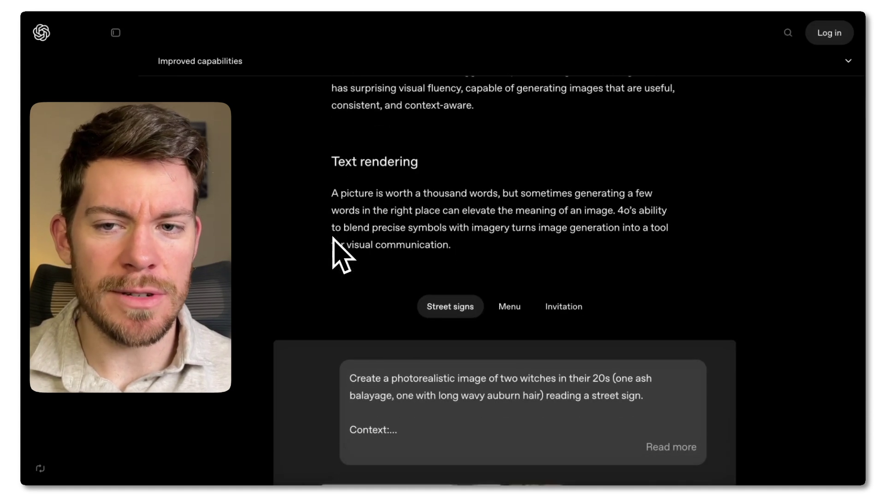
pyautogui.scroll(-3, 333, 236)
pyautogui.scroll(8, 325, 233)
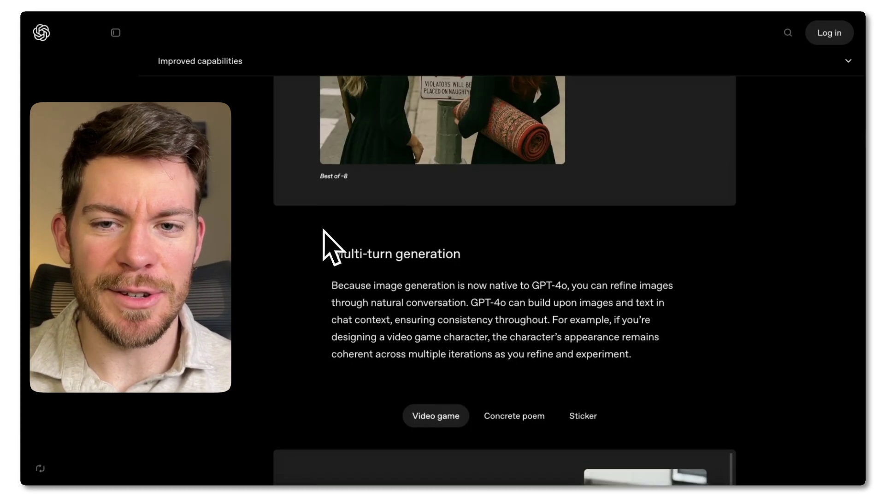
pyautogui.scroll(4, 419, 223)
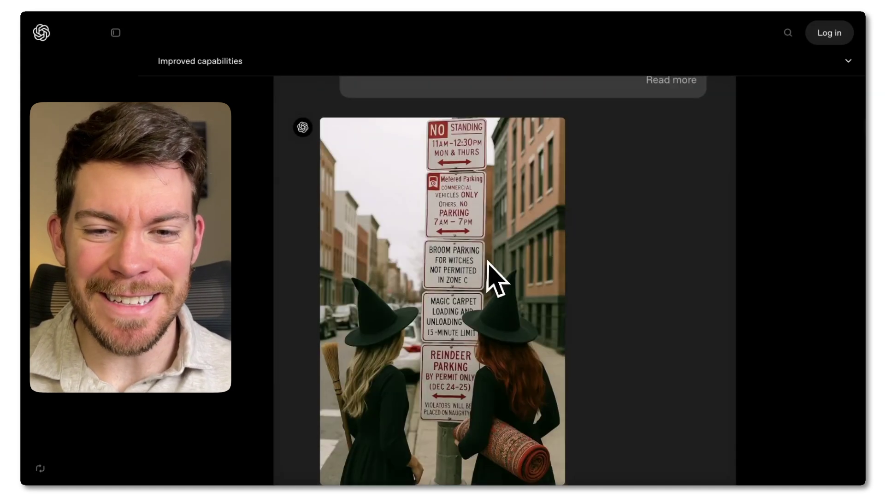
pyautogui.scroll(-1, 490, 263)
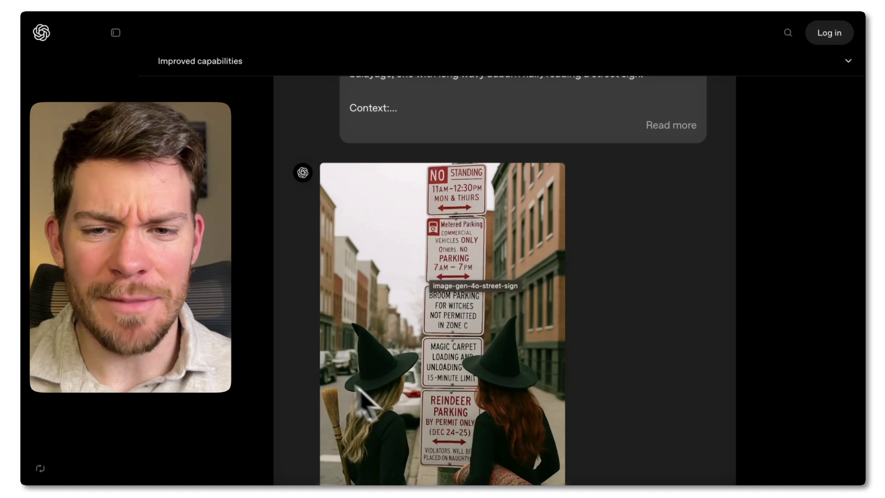
# - Examine the Multi-turn generation section's Video game example, comparing the cat photo with its detective hat and monocle edit
pyautogui.scroll(-15, 260, 399)
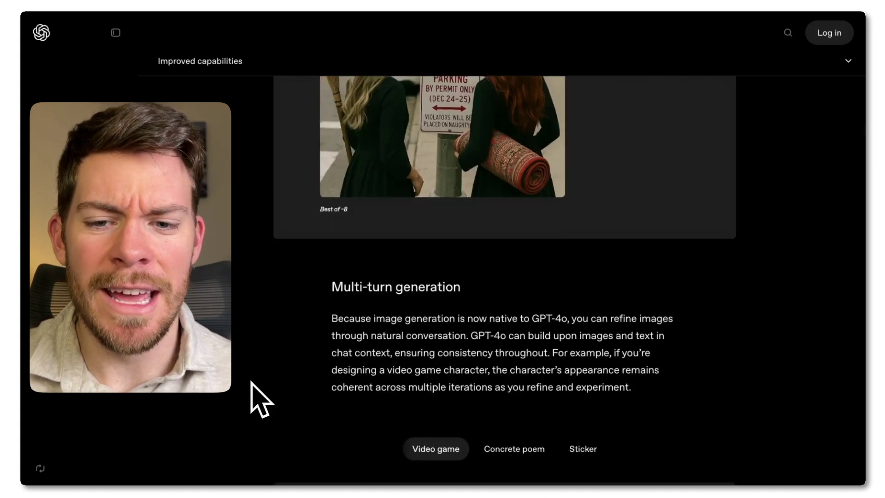
pyautogui.scroll(-6, 260, 399)
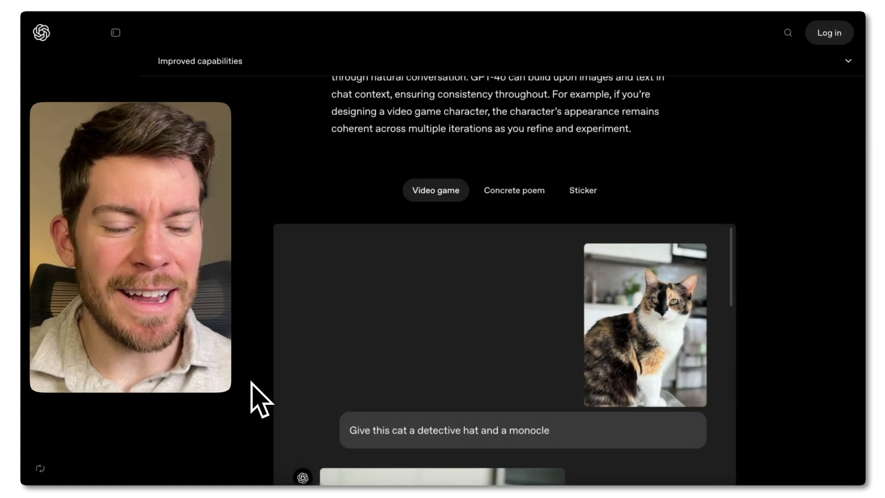
pyautogui.scroll(-1, 253, 392)
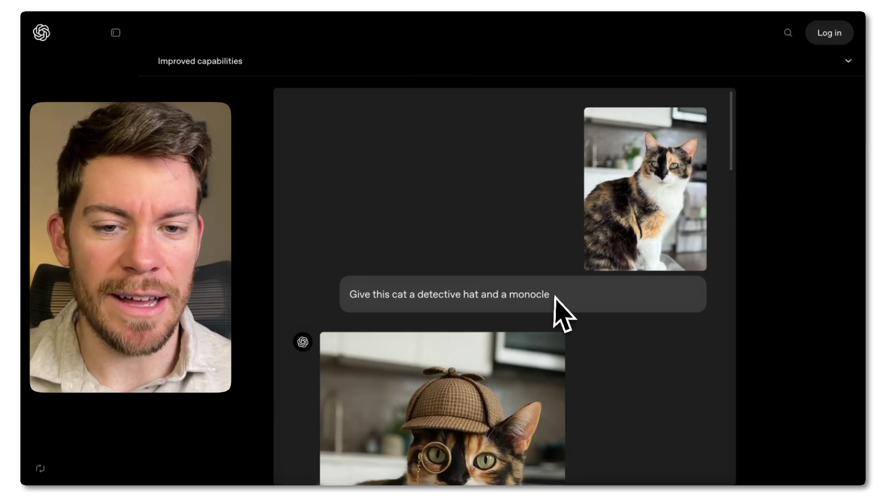
pyautogui.scroll(-3, 559, 310)
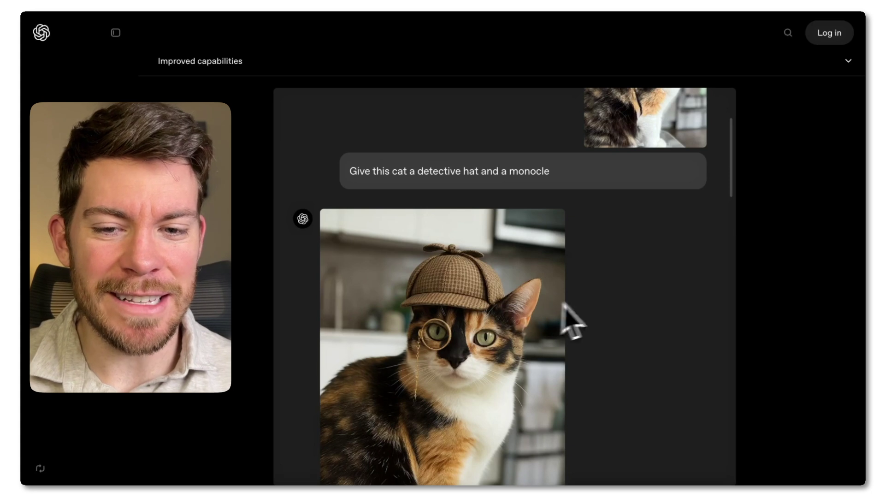
pyautogui.scroll(1, 592, 299)
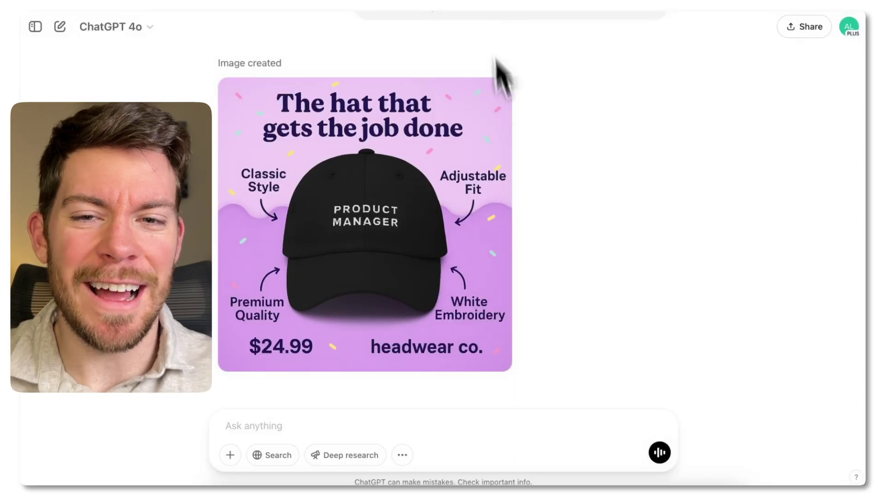
# - In the ChatGPT hat ad conversation, view the popcorn ad and hat reference images full size, and review the generated ad
pyautogui.scroll(4, 555, 230)
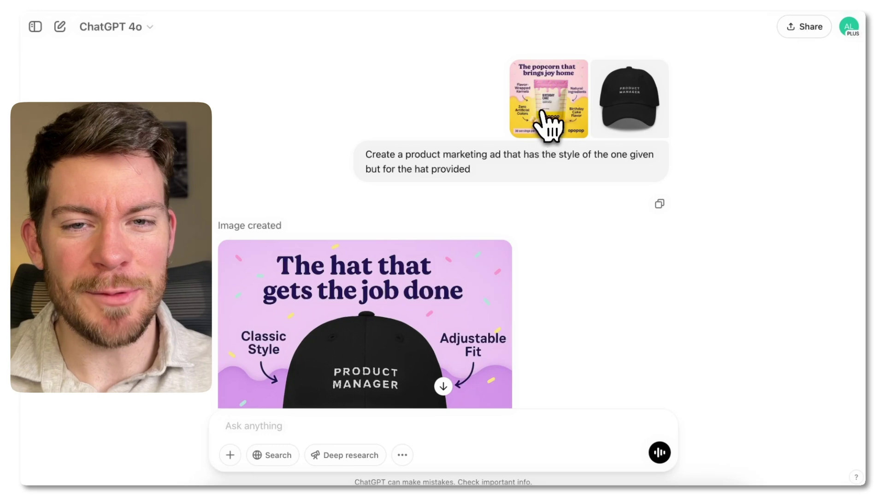
pyautogui.click(567, 114)
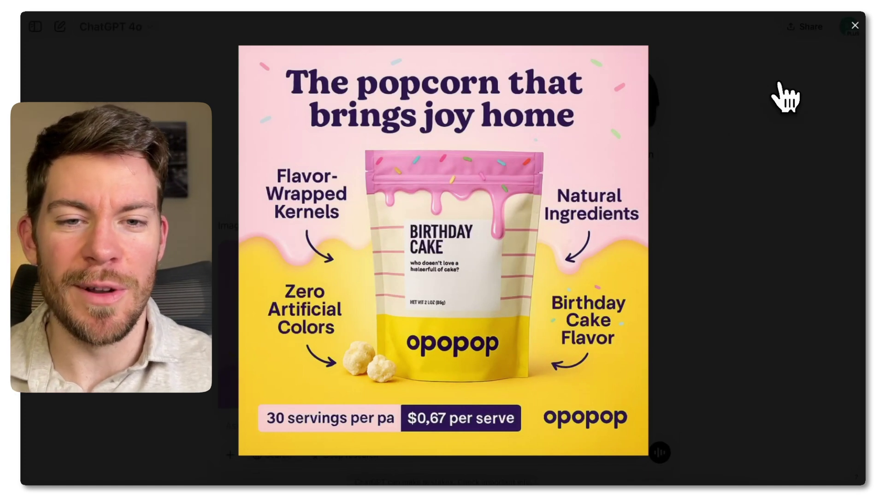
pyautogui.click(855, 26)
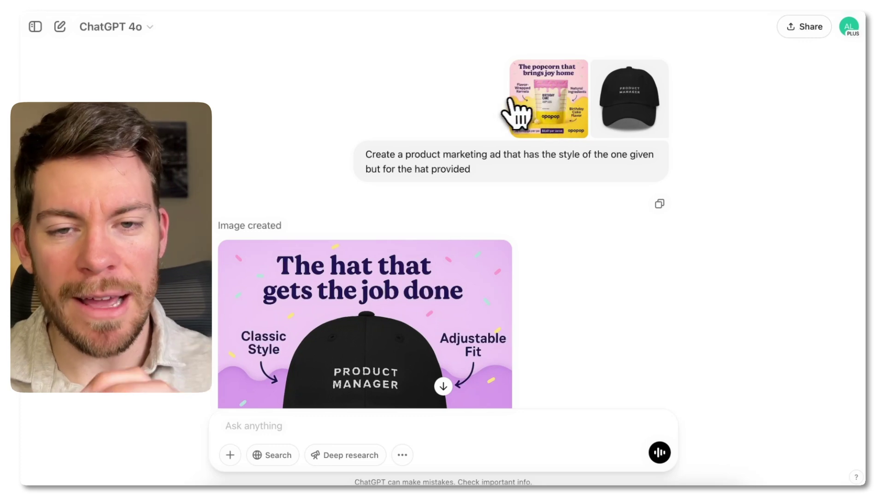
pyautogui.click(622, 113)
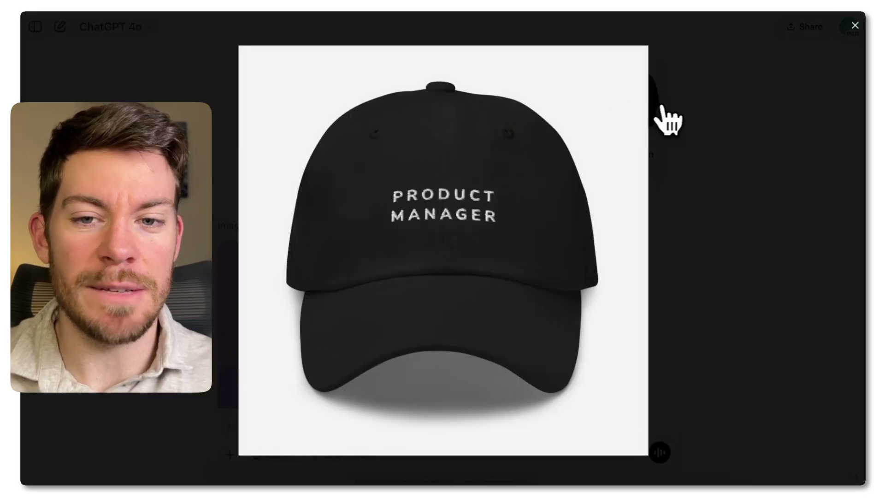
pyautogui.click(855, 26)
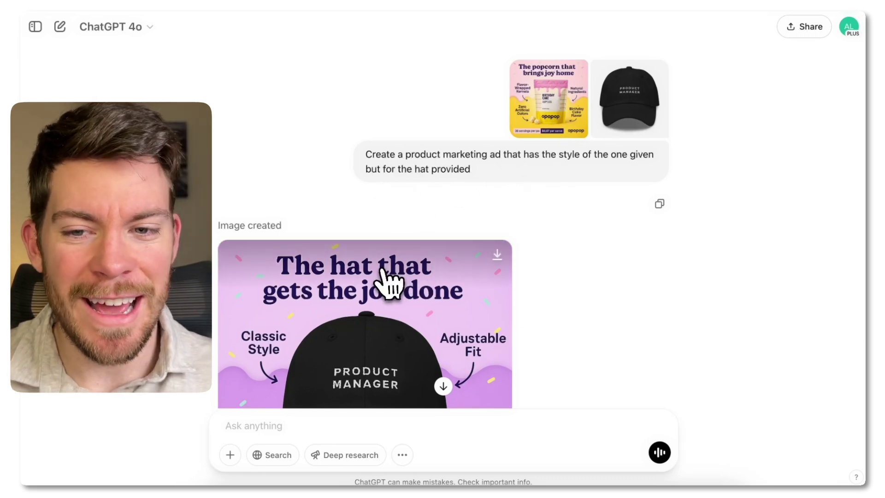
pyautogui.scroll(-3, 389, 282)
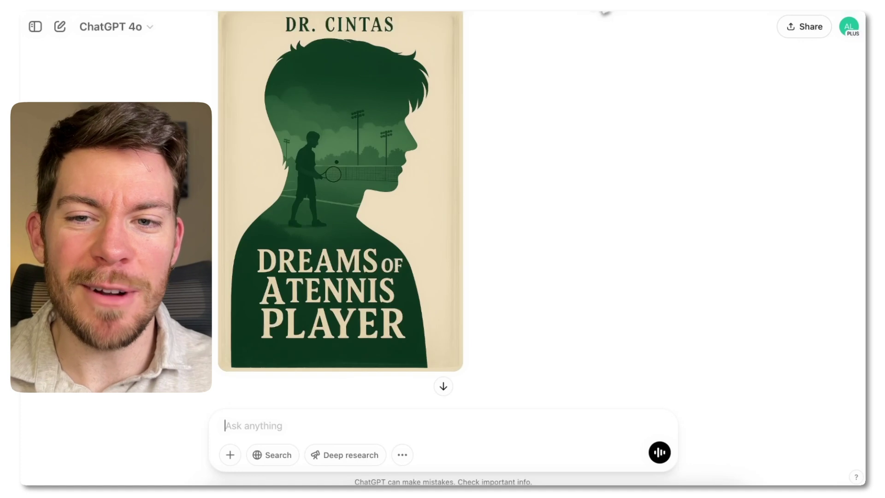
# - Compare the "No One's Hero" reference cover and its prompt with the generated "Dreams of a Tennis Player" book cover
pyautogui.scroll(-6, 565, 164)
pyautogui.scroll(10, 565, 164)
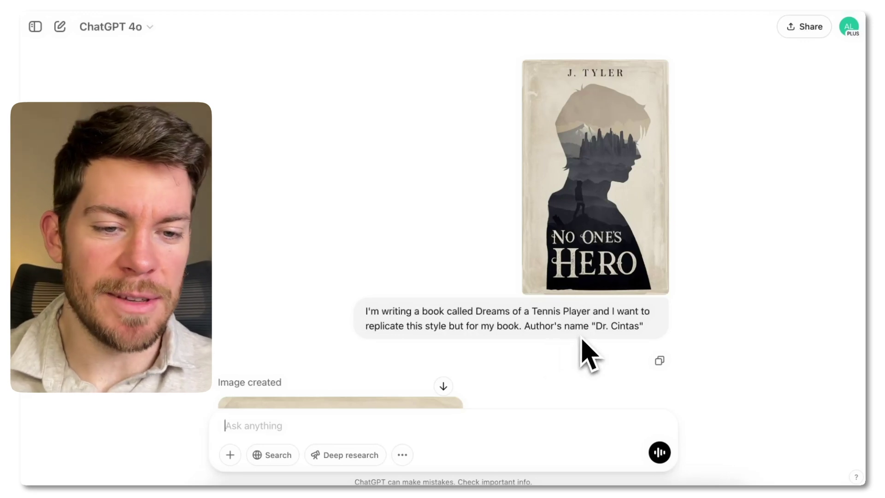
pyautogui.scroll(-5, 586, 355)
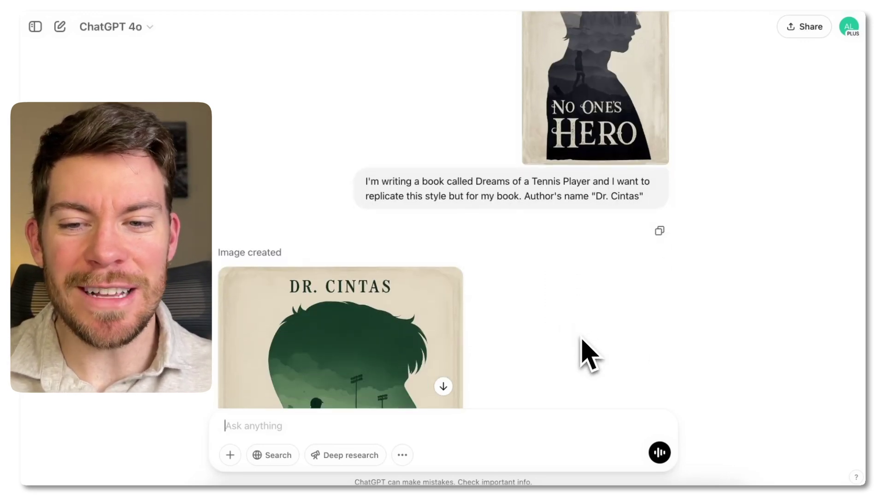
pyautogui.scroll(-3, 586, 355)
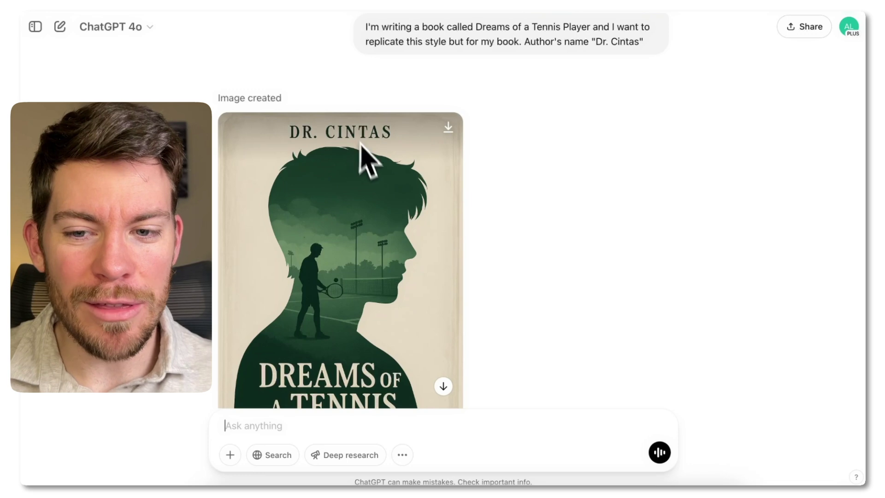
pyautogui.scroll(-1, 341, 223)
pyautogui.scroll(-2, 341, 225)
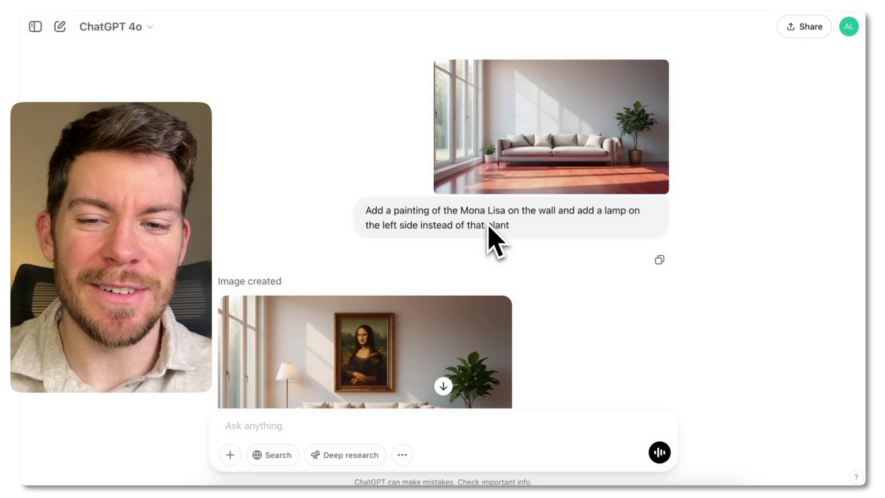
# - Compare the living room photo and its Mona Lisa and lamp prompt with the generated image
pyautogui.scroll(-3, 489, 226)
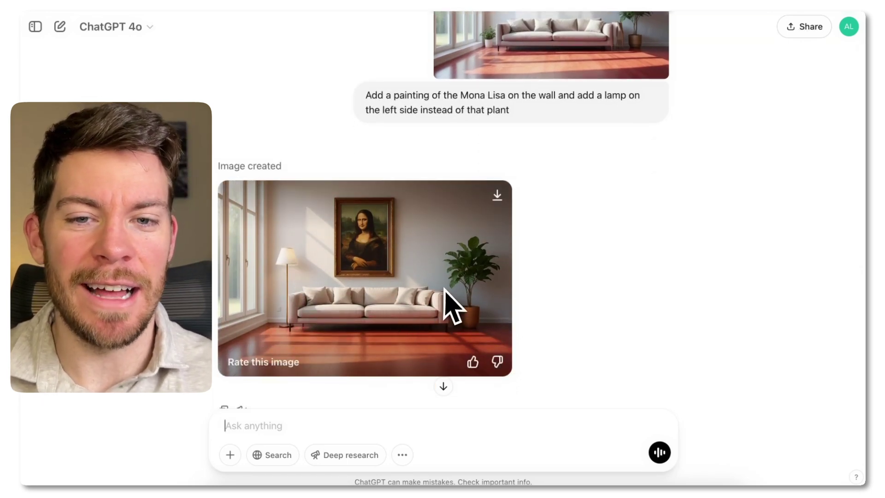
pyautogui.scroll(1, 440, 288)
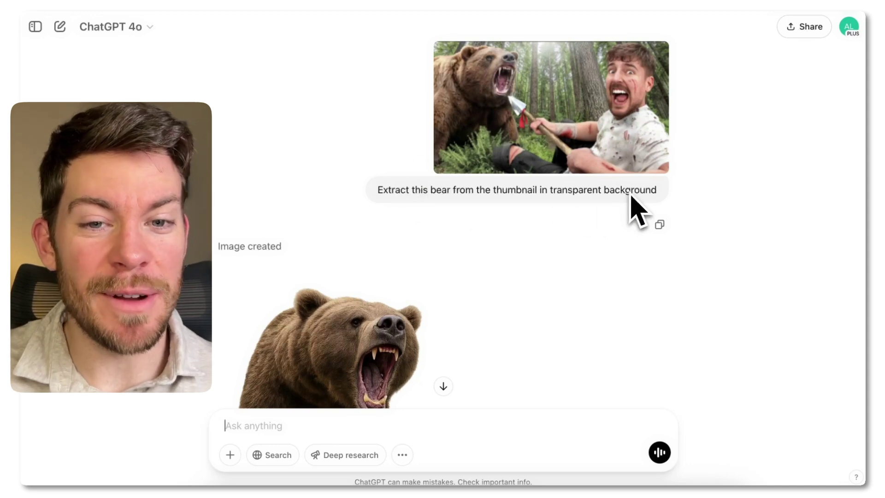
# - Compare the bear in the forest thumbnail with the extracted bear generated on a transparent background
pyautogui.moveTo(397, 325)
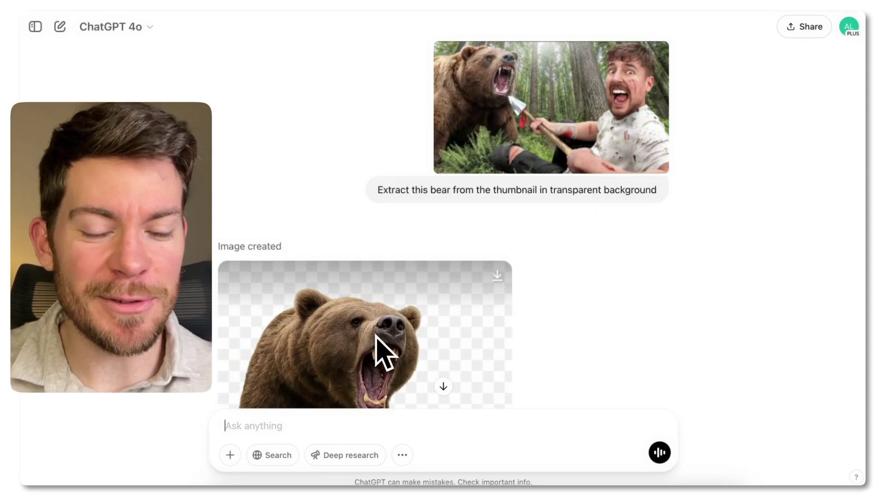
pyautogui.scroll(-3, 375, 335)
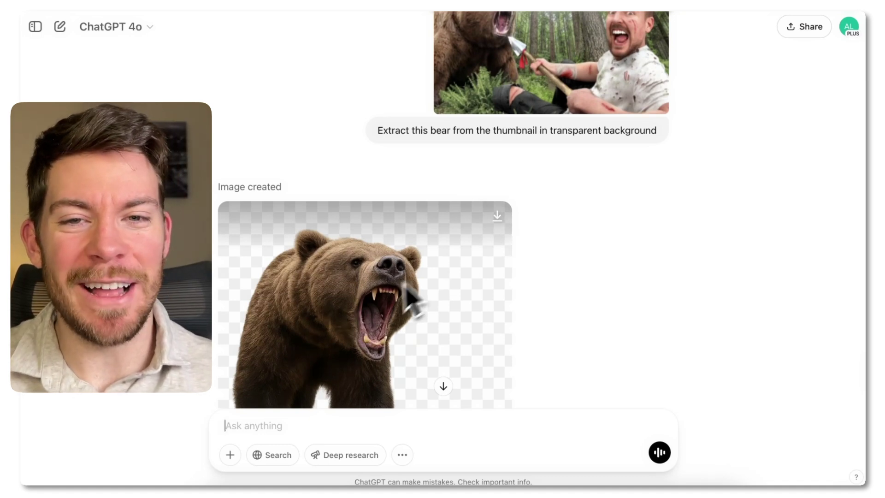
pyautogui.scroll(3, 470, 244)
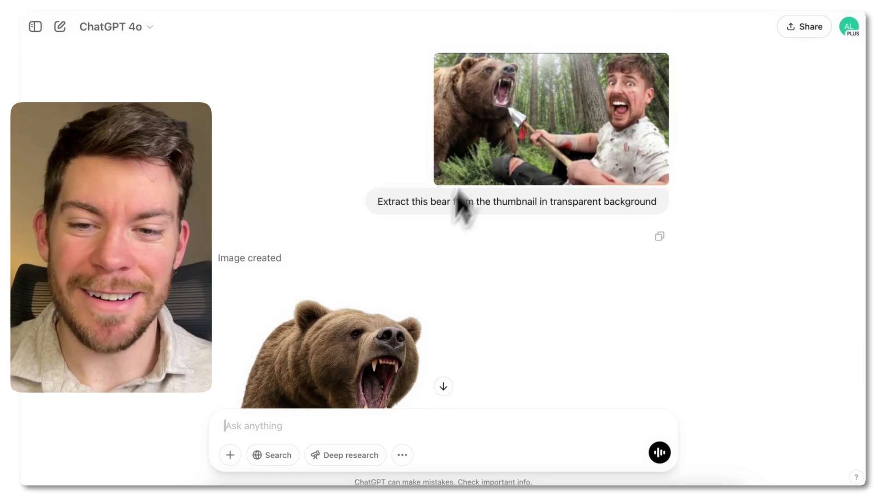
pyautogui.scroll(-2, 404, 332)
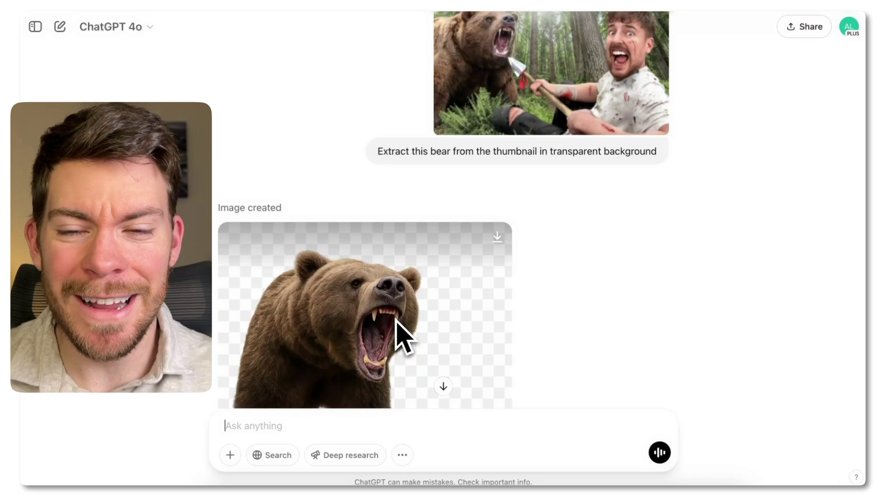
pyautogui.scroll(-5, 401, 337)
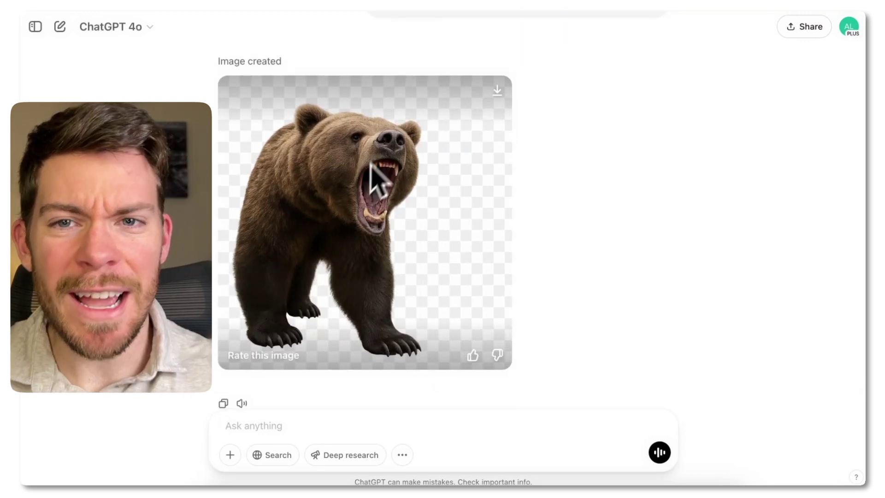
# - Switch to the Cintas Tech conversation and compare the reference logo and prompt with the generated cinematic San Francisco store image
pyautogui.click(444, 11)
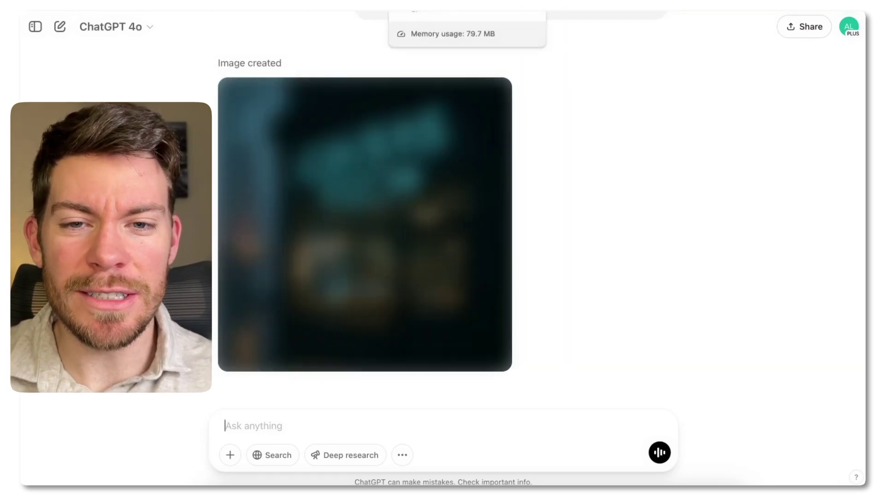
pyautogui.scroll(5, 484, 168)
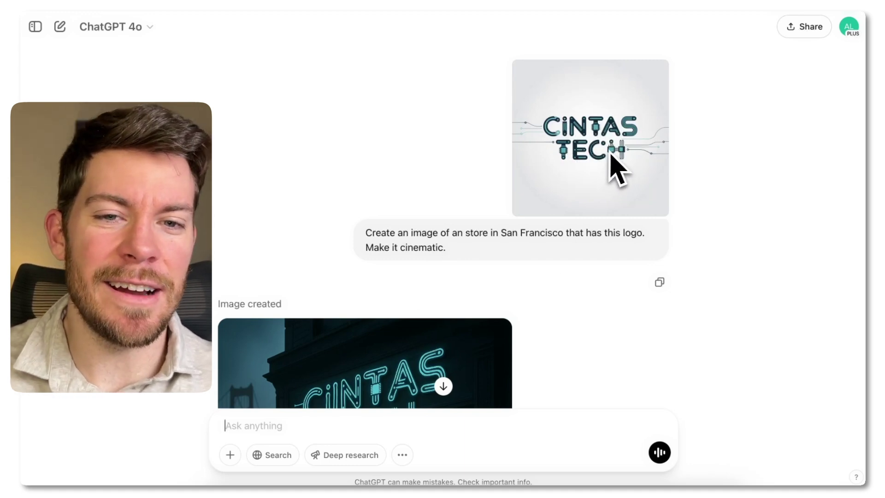
pyautogui.scroll(-2, 562, 219)
pyautogui.scroll(-2, 562, 216)
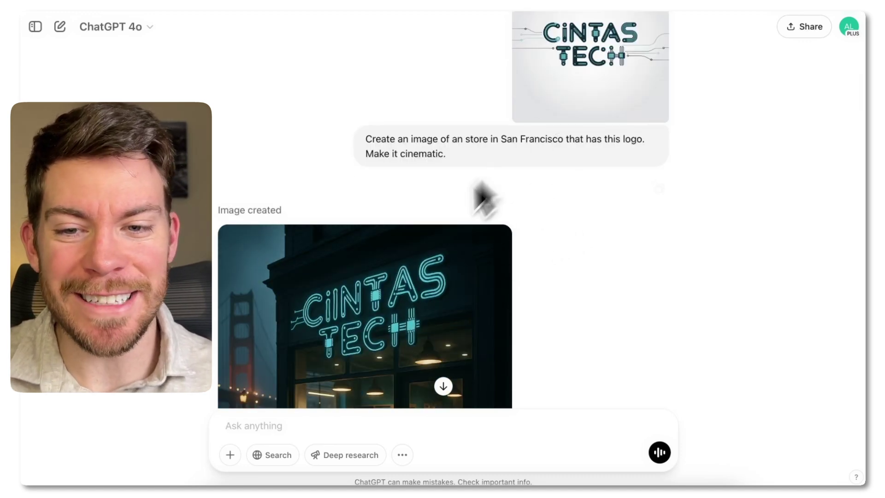
pyautogui.scroll(-1, 353, 322)
pyautogui.scroll(-5, 350, 332)
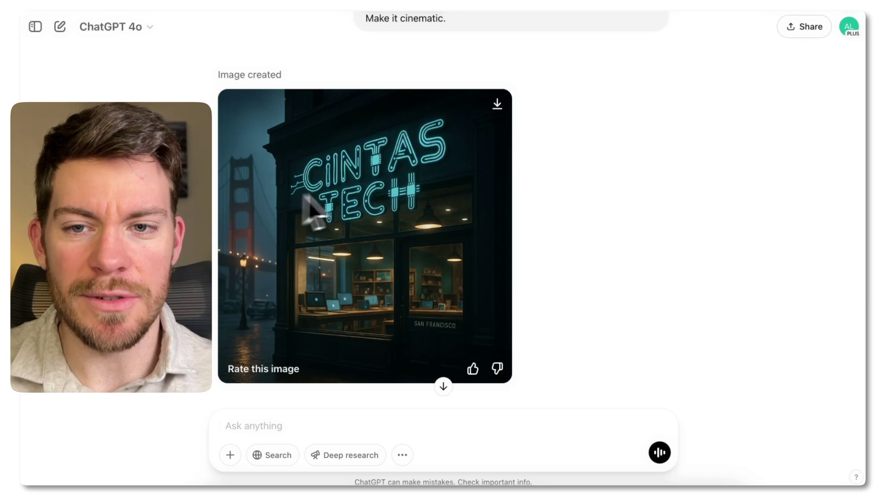
pyautogui.scroll(4, 375, 204)
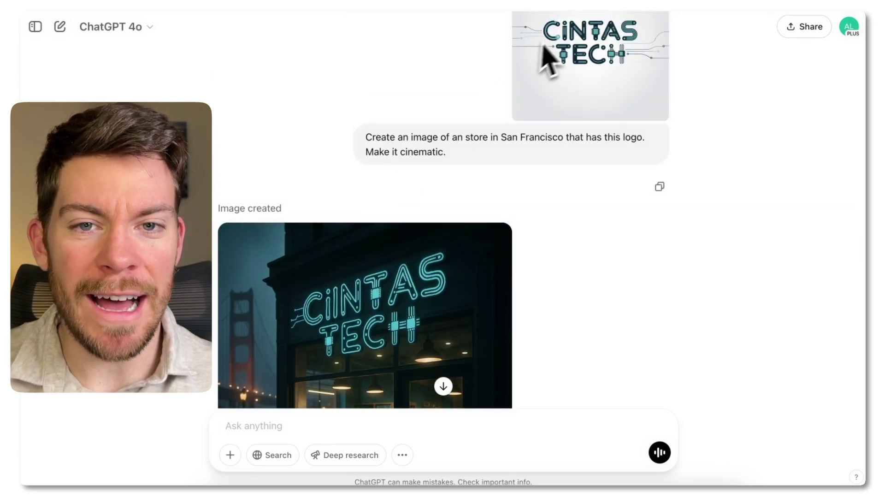
pyautogui.scroll(-4, 334, 307)
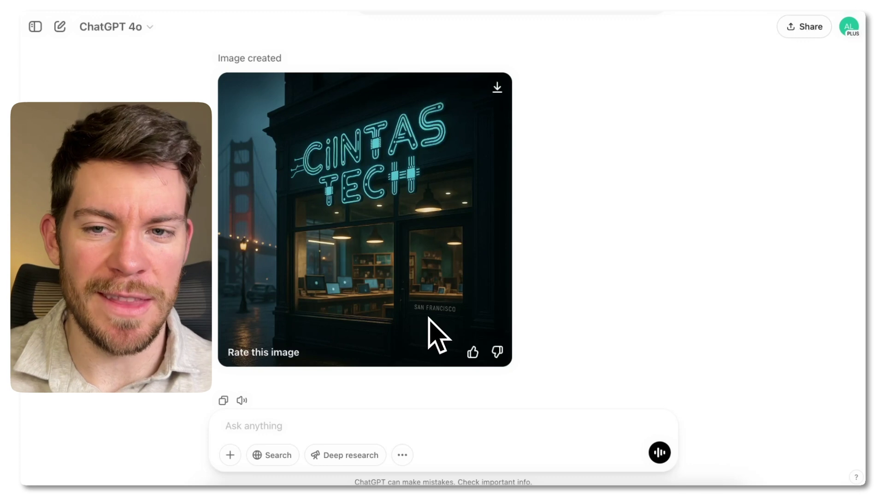
pyautogui.scroll(2, 436, 335)
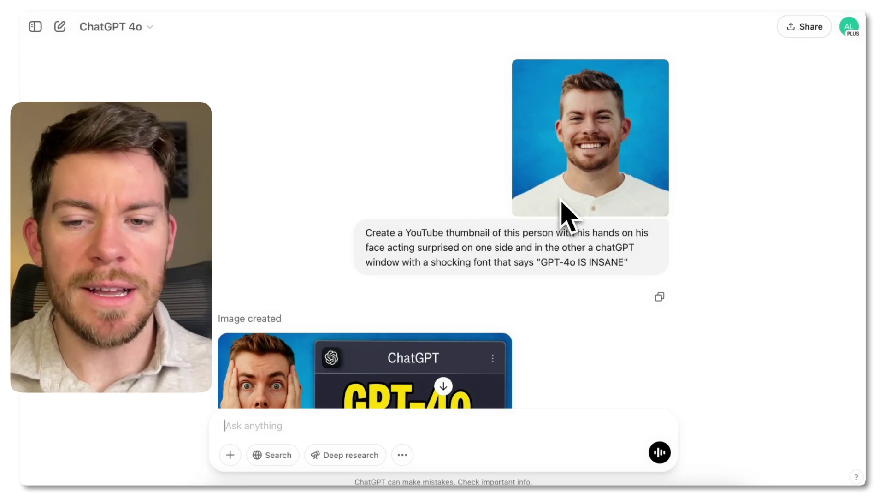
# - Review the "GPT-4o IS INSANE" YouTube thumbnail generated from the portrait photo and its prompt
pyautogui.scroll(-2, 561, 202)
pyautogui.scroll(-5, 566, 211)
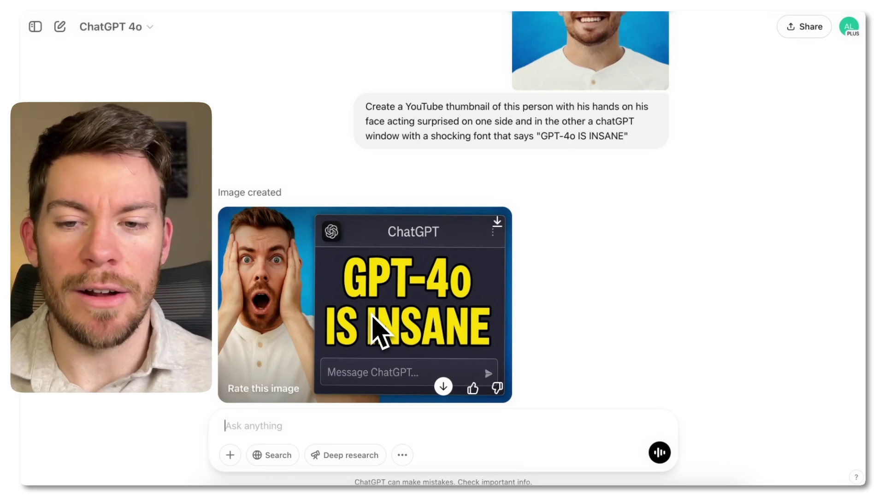
pyautogui.scroll(-1, 344, 277)
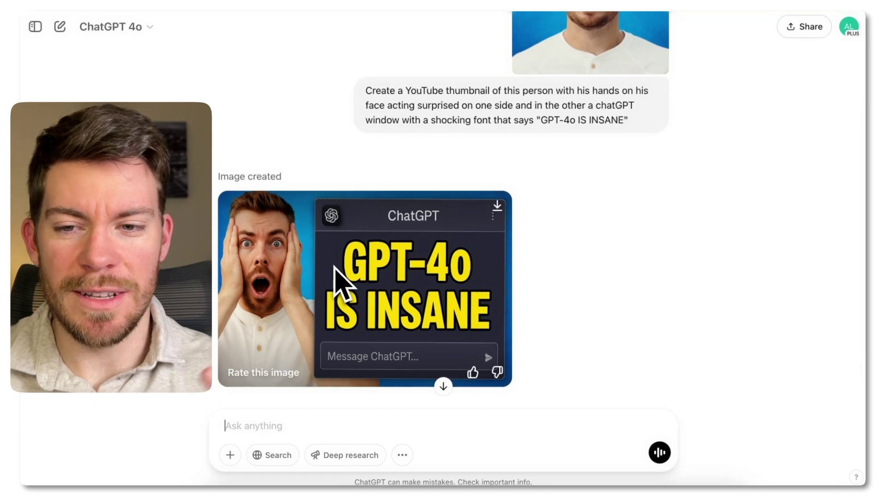
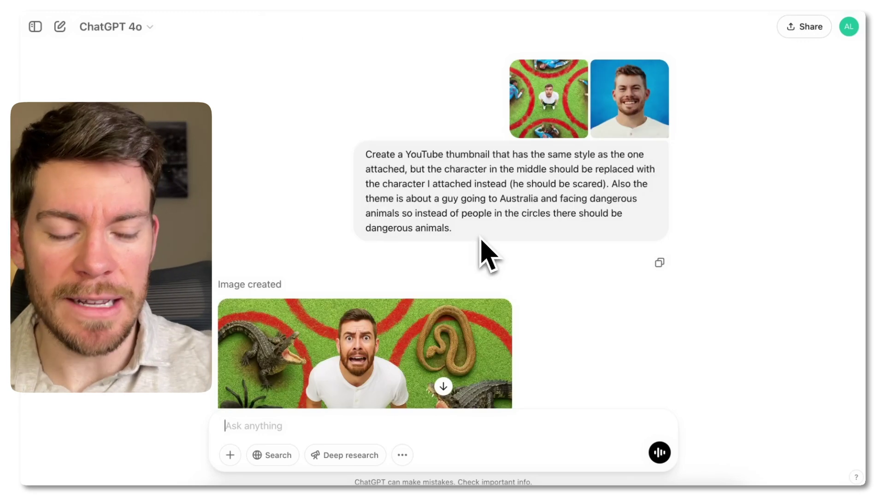
# - View the red circles reference thumbnail full size, and review the Australia prompt with its first generated dangerous animals thumbnail
pyautogui.click(546, 121)
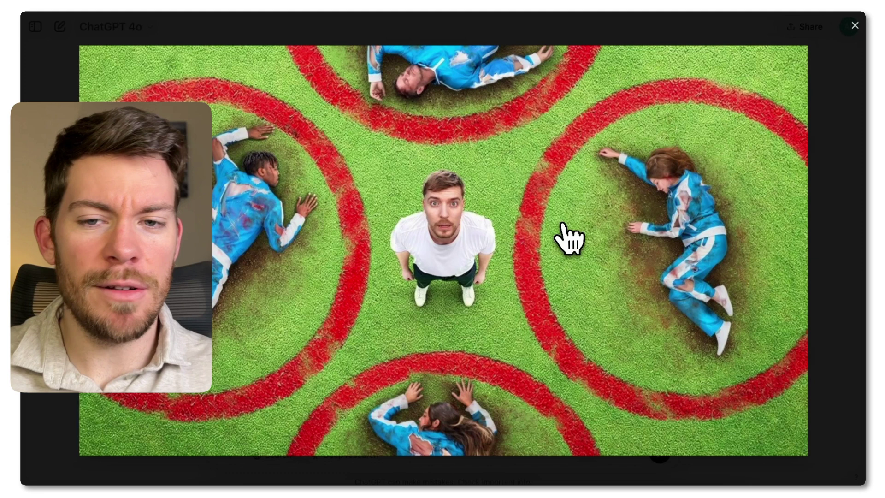
pyautogui.click(854, 26)
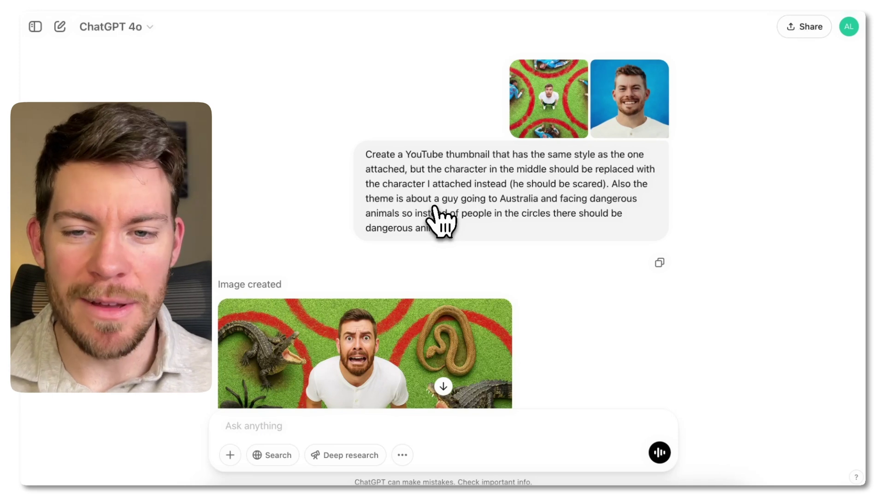
pyautogui.scroll(-1, 439, 221)
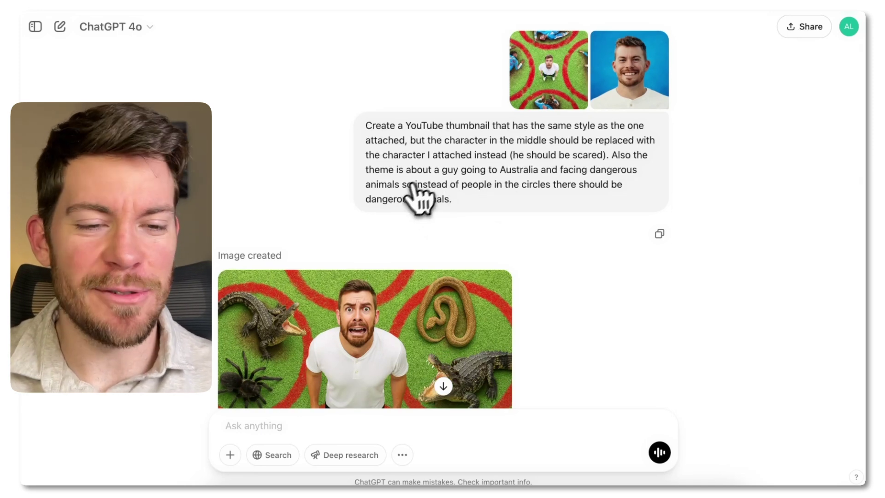
pyautogui.scroll(-4, 406, 207)
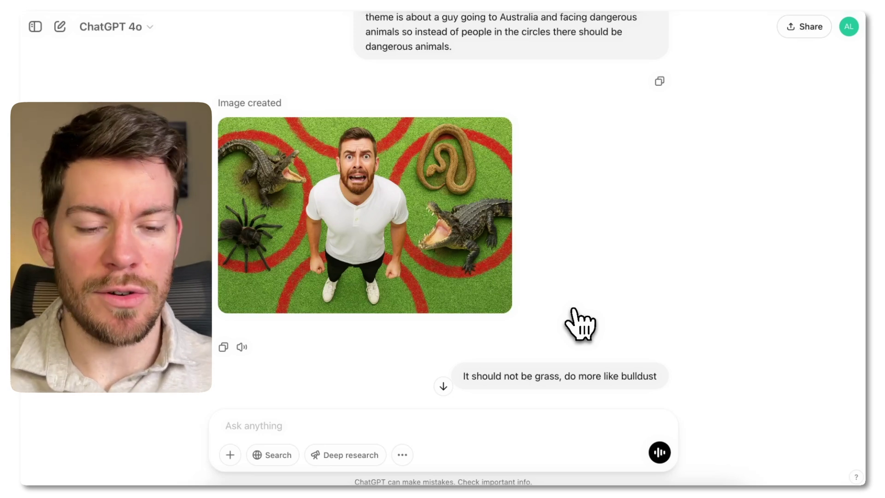
# - Examine the bulldust follow-up request and compare its revised thumbnail with the earlier grass version
pyautogui.scroll(-5, 581, 325)
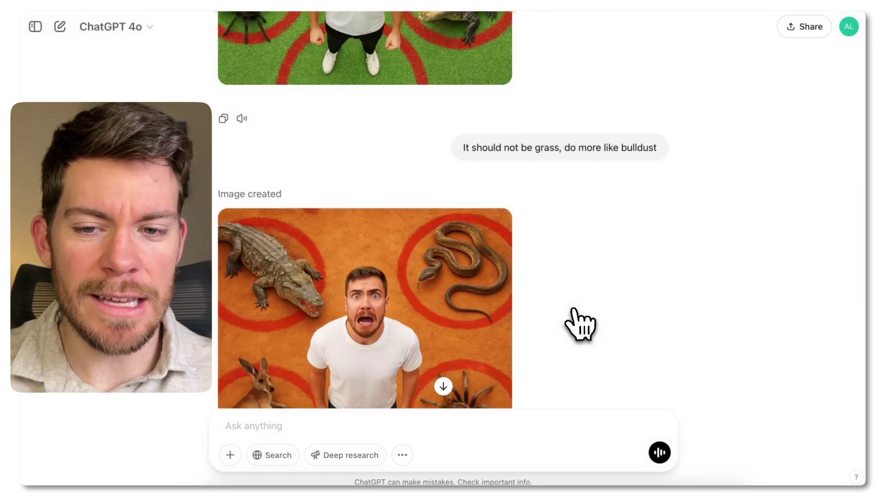
pyautogui.scroll(-2, 581, 325)
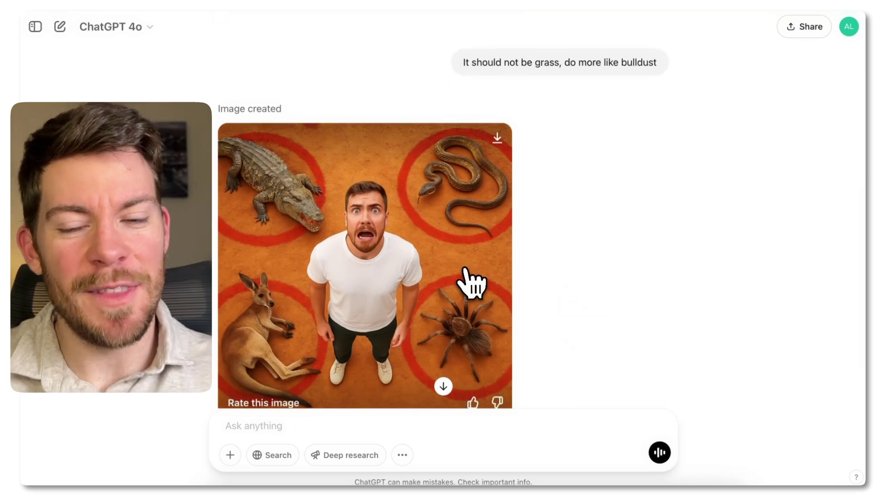
pyautogui.scroll(-1, 464, 270)
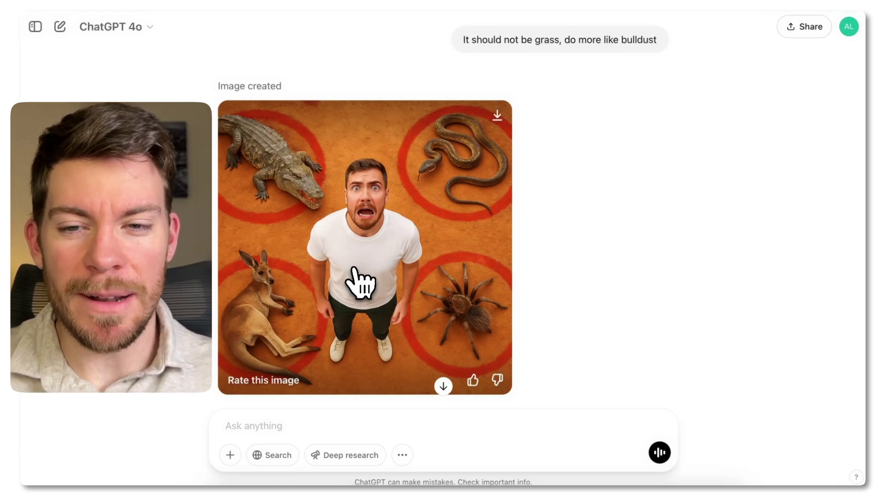
pyautogui.scroll(5, 361, 283)
pyautogui.scroll(-3, 361, 284)
pyautogui.scroll(-1, 353, 270)
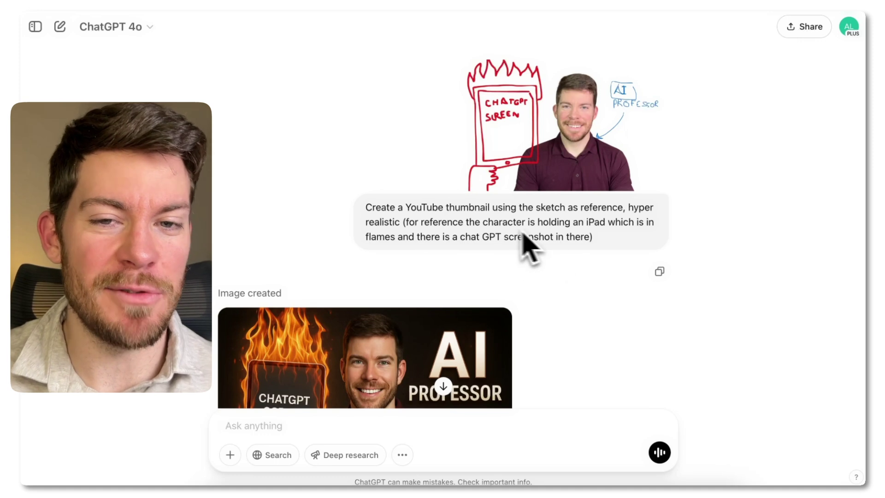
# - Compare the annotated iPad sketch and its prompt with the generated "AI Professor" flaming tablet thumbnail
pyautogui.scroll(-3, 535, 249)
pyautogui.scroll(-1, 537, 249)
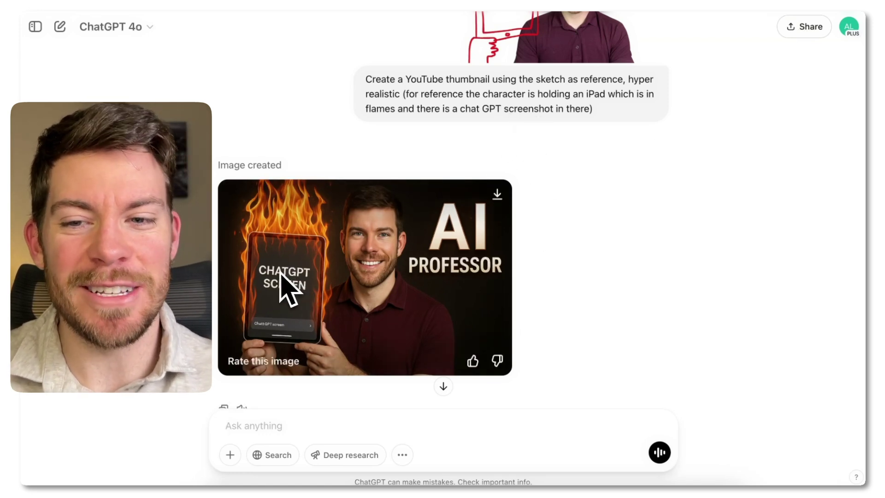
pyautogui.scroll(2, 382, 278)
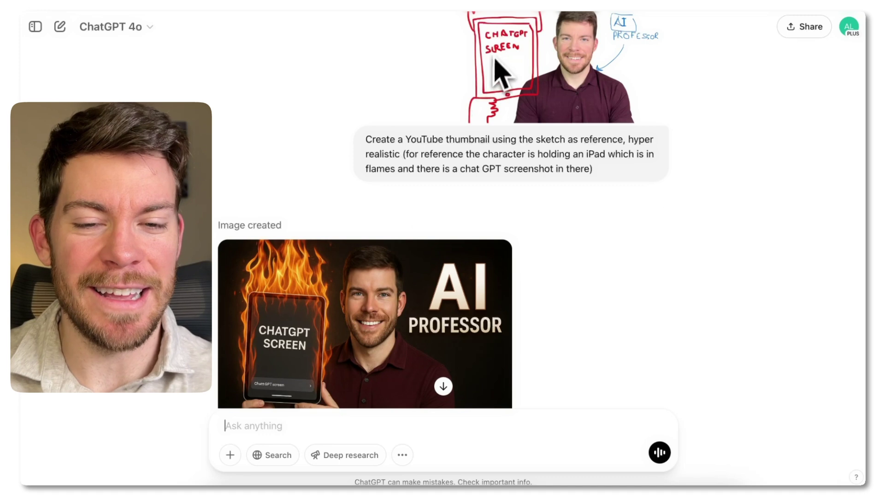
pyautogui.scroll(-2, 334, 270)
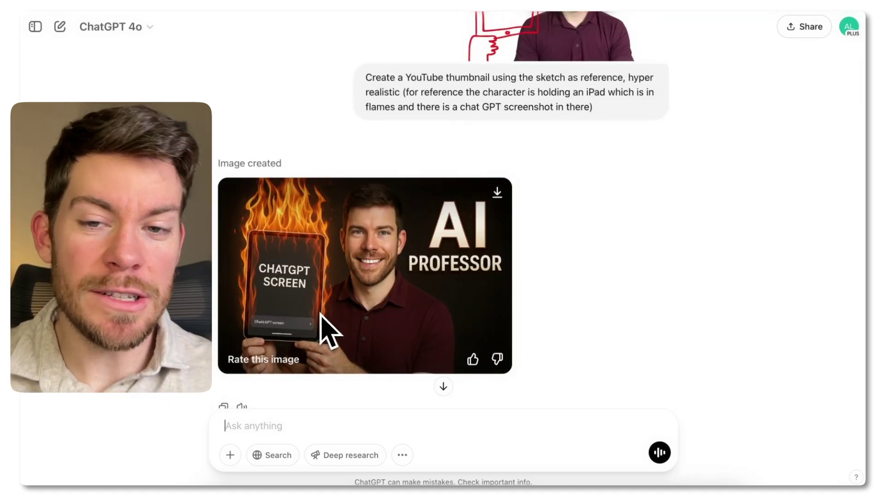
# - Review the follow-up request for an actual ChatGPT interface on the tablet and examine the revised "AI Professor" thumbnail
pyautogui.scroll(-2, 323, 322)
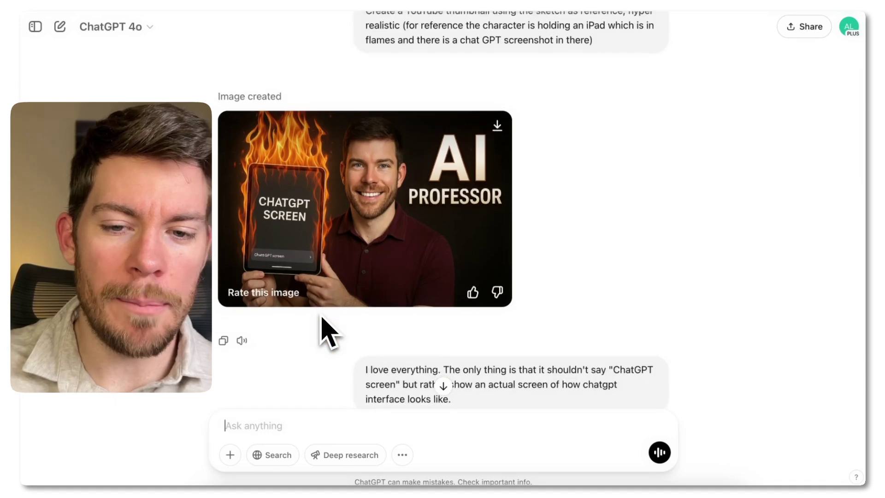
pyautogui.scroll(-1, 322, 325)
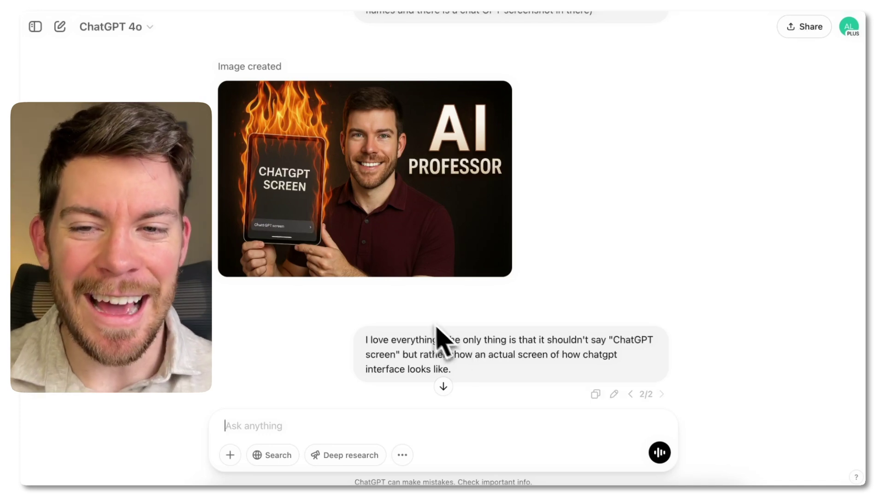
pyautogui.scroll(-3, 431, 334)
pyautogui.scroll(-3, 431, 334)
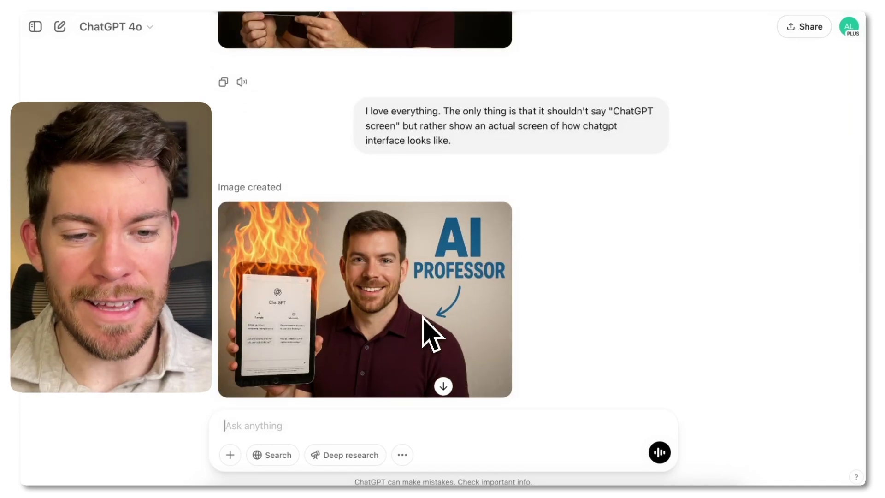
pyautogui.moveTo(431, 334)
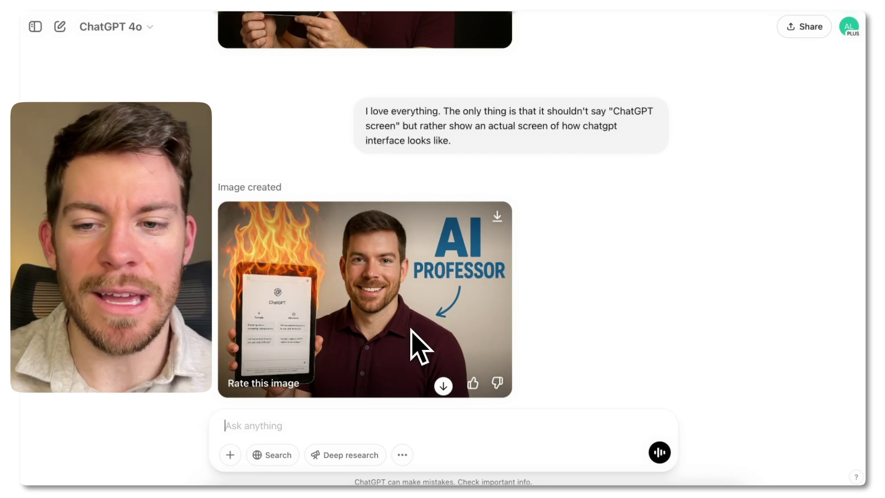
# - Return to the first "AI Professor" thumbnail with the "CHATGPT SCREEN" tablet and open it in the image editing view
pyautogui.scroll(3, 363, 292)
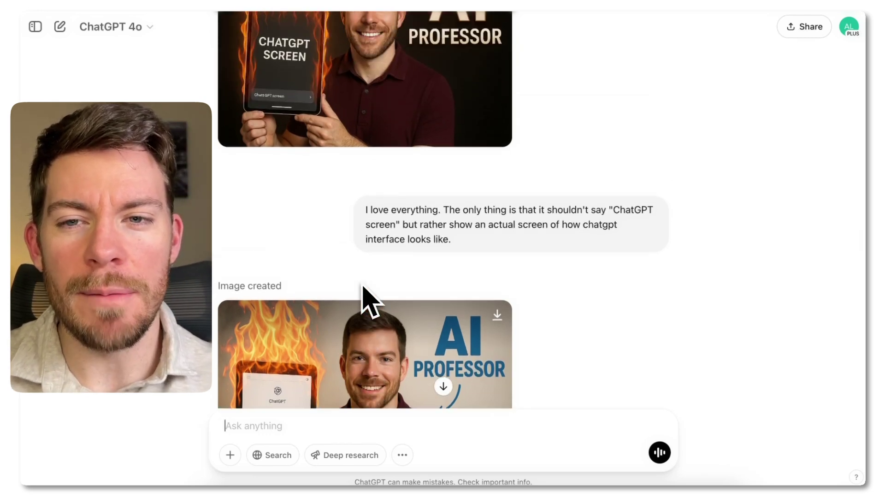
pyautogui.scroll(3, 342, 110)
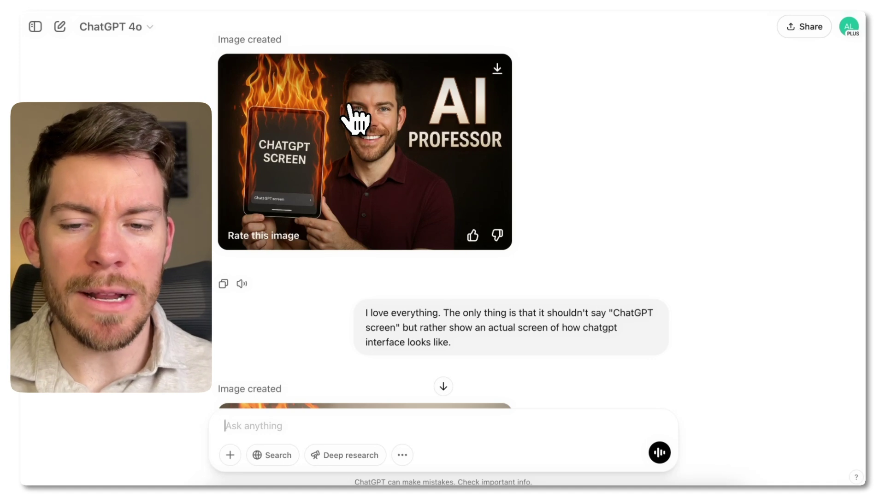
pyautogui.click(382, 147)
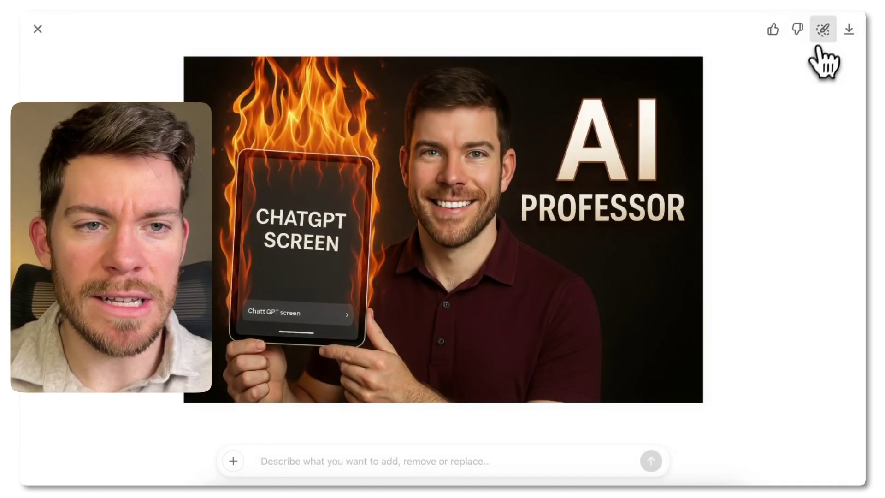
# - Brush an edit selection over the tablet's screen in the "AI Professor" thumbnail, and close the image without submitting an edit
pyautogui.click(823, 29)
pyautogui.moveTo(268, 180)
pyautogui.mouseDown()
pyautogui.moveTo(348, 179)
pyautogui.moveTo(341, 312)
pyautogui.moveTo(275, 311)
pyautogui.moveTo(273, 229)
pyautogui.moveTo(304, 222)
pyautogui.moveTo(303, 270)
pyautogui.mouseUp()
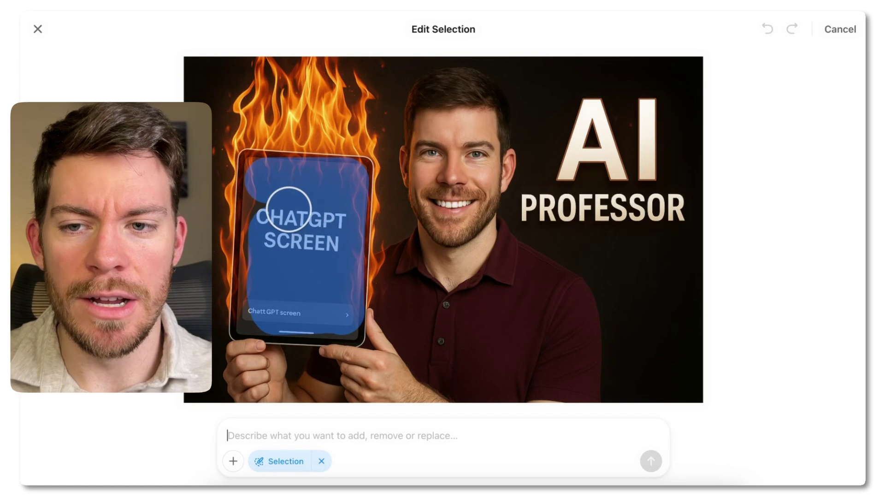
pyautogui.moveTo(266, 289); pyautogui.dragTo(269, 288)
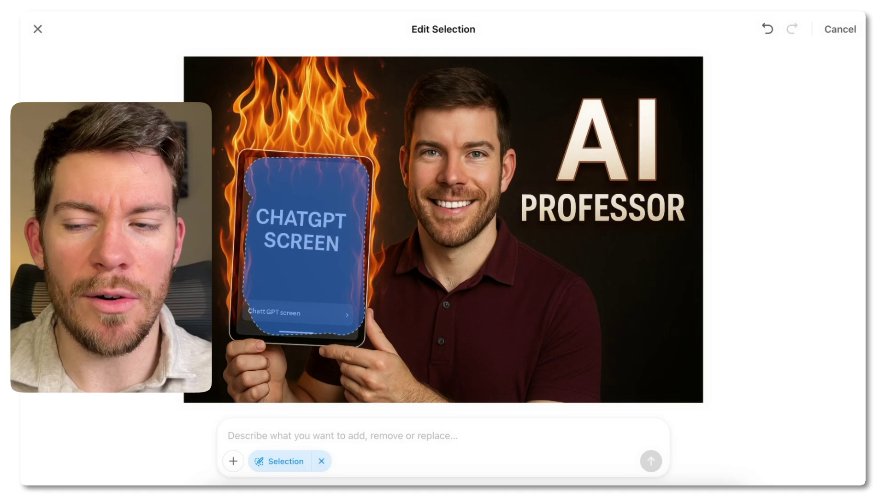
pyautogui.click(38, 29)
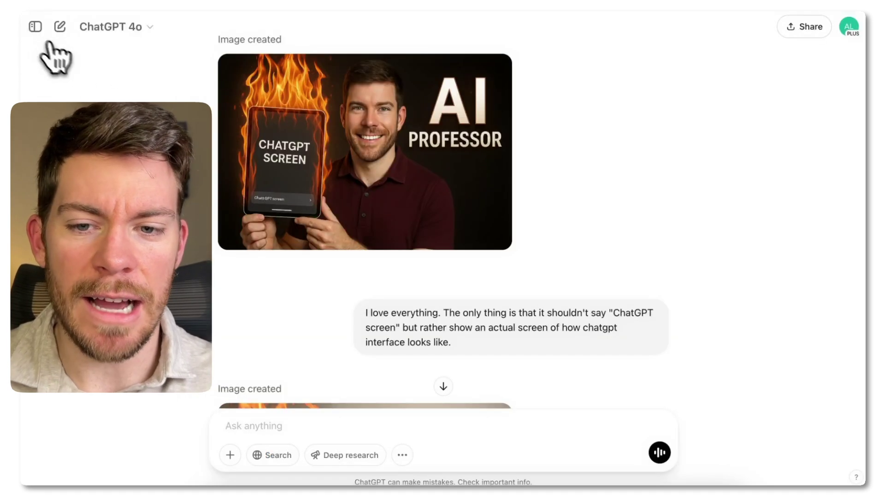
# - Review the selection-based request "It needs to be the actual ChatGPT UI" and compare its generated thumbnail with the earlier "AI Professor" versions
pyautogui.scroll(-10, 226, 240)
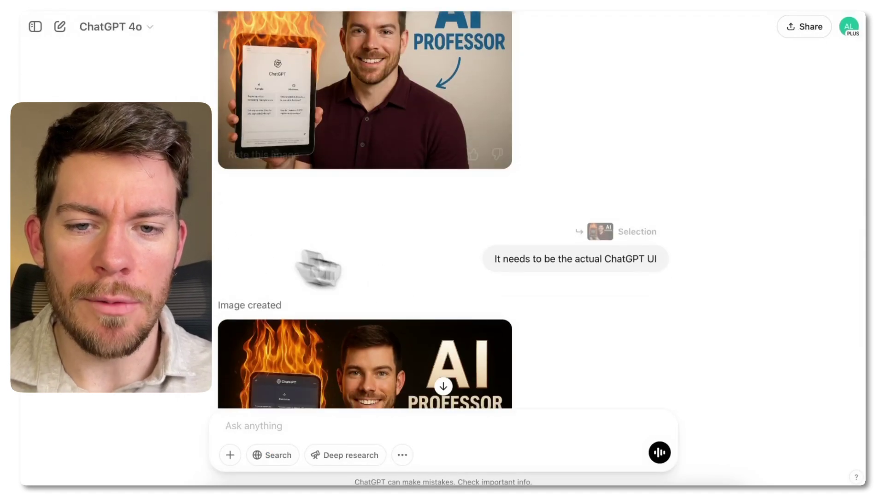
pyautogui.scroll(-3, 538, 292)
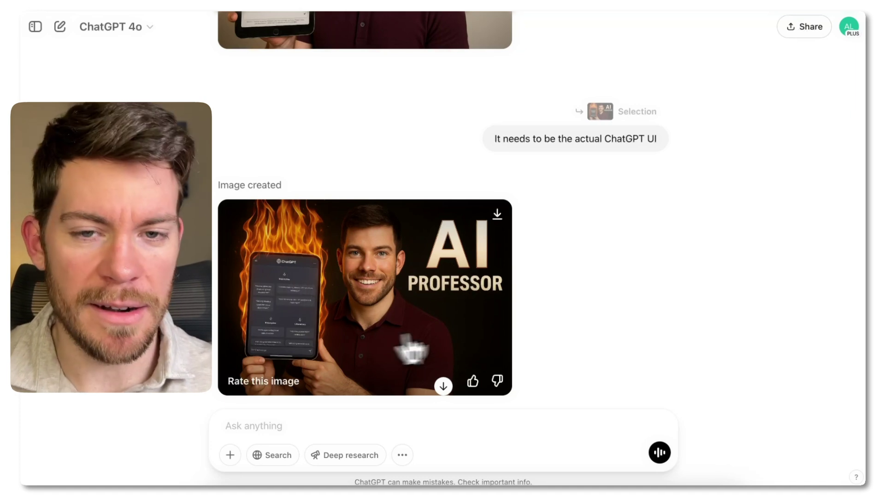
pyautogui.scroll(15, 482, 318)
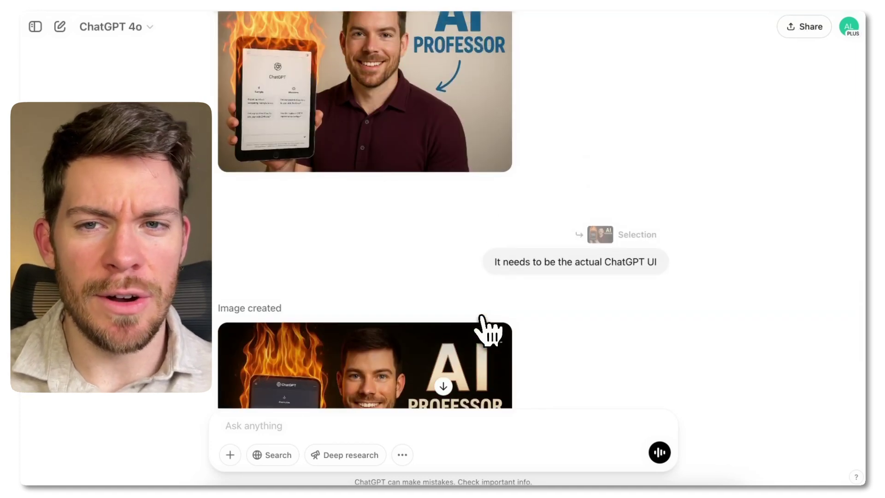
pyautogui.scroll(8, 487, 328)
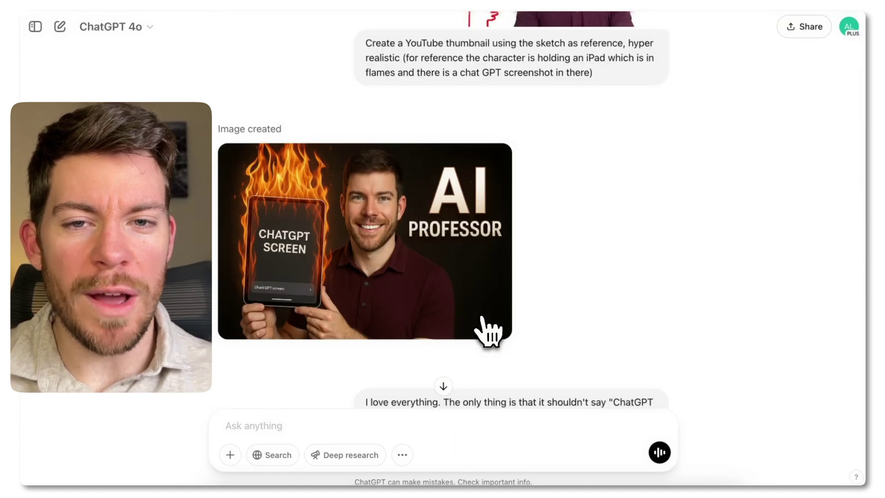